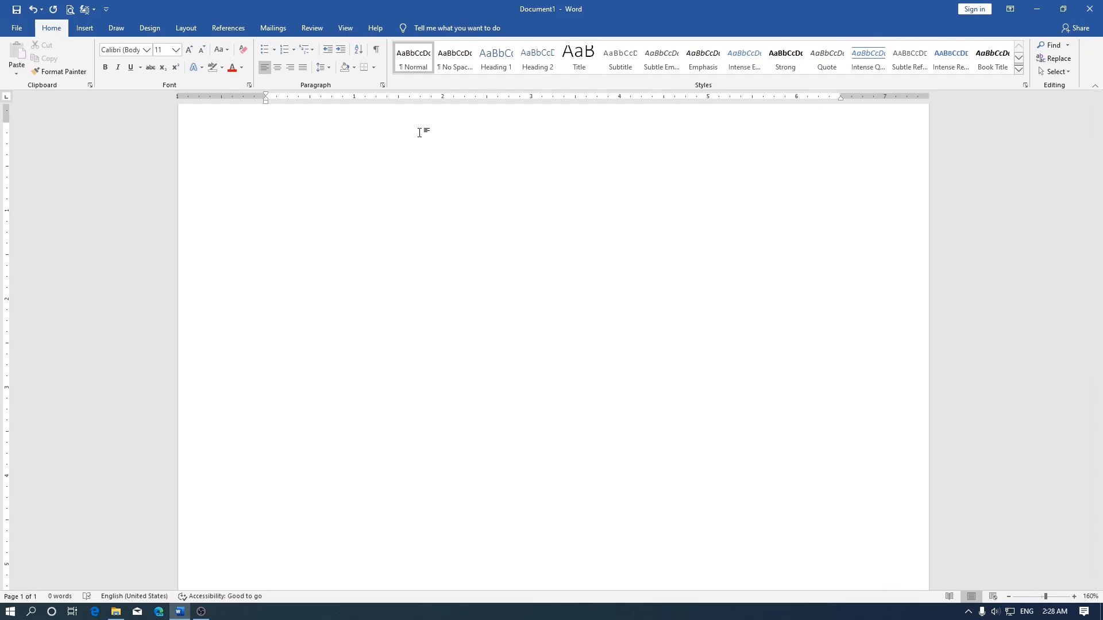
- Insert the svg xml file from the svg icon folder into the document and scale it down to about 7.34" high by 5.19" wide
click(115, 611)
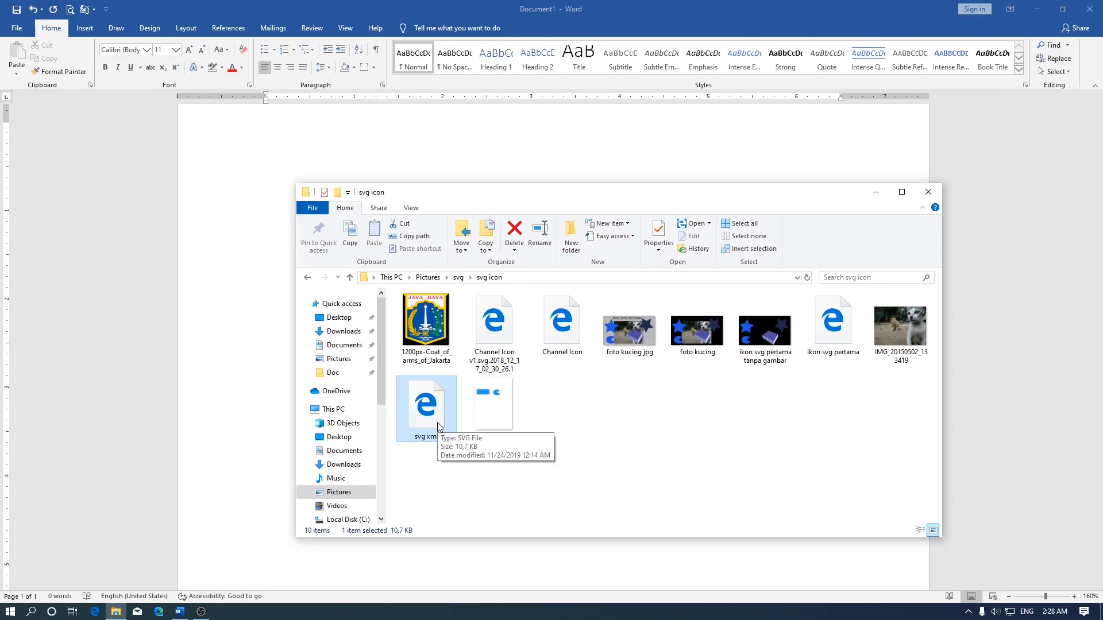
drag(438, 426, 266, 406)
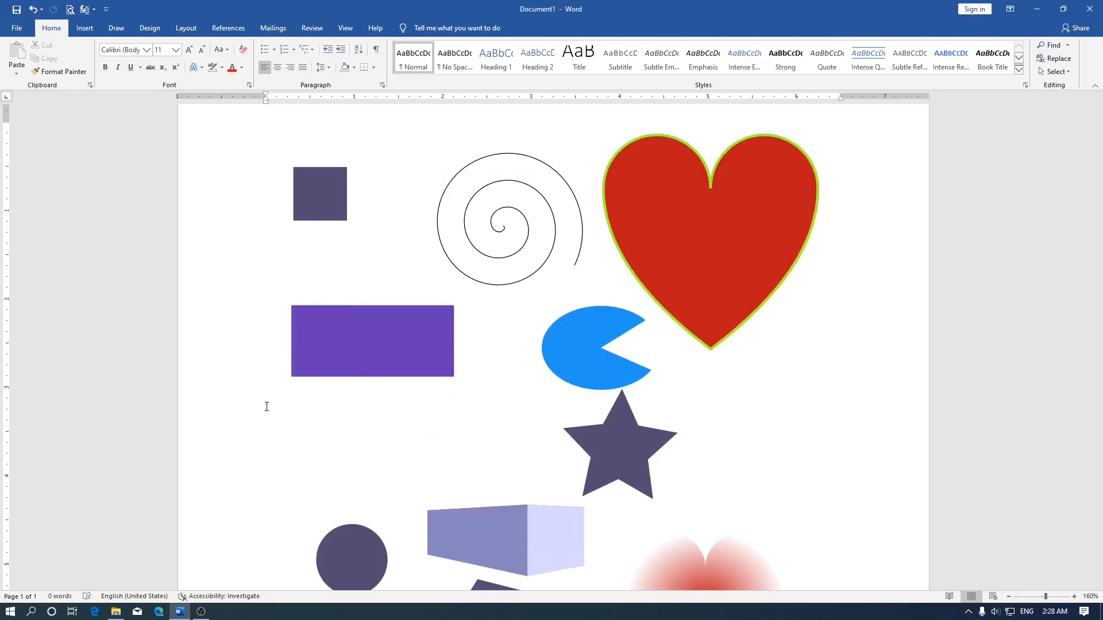
click(333, 372)
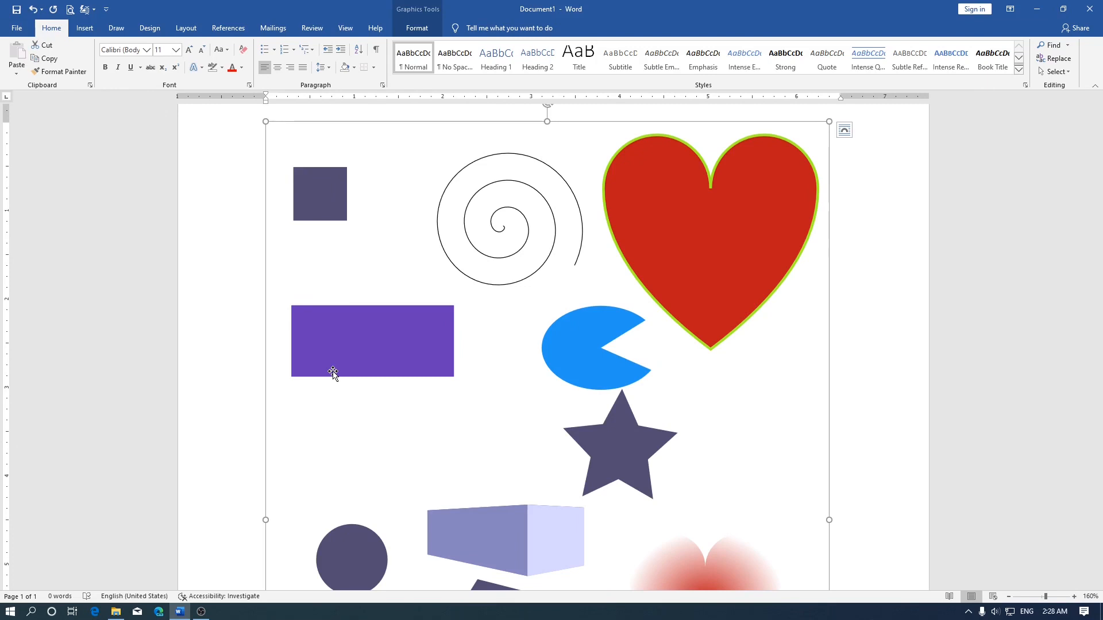
scroll(333, 372, up, 1)
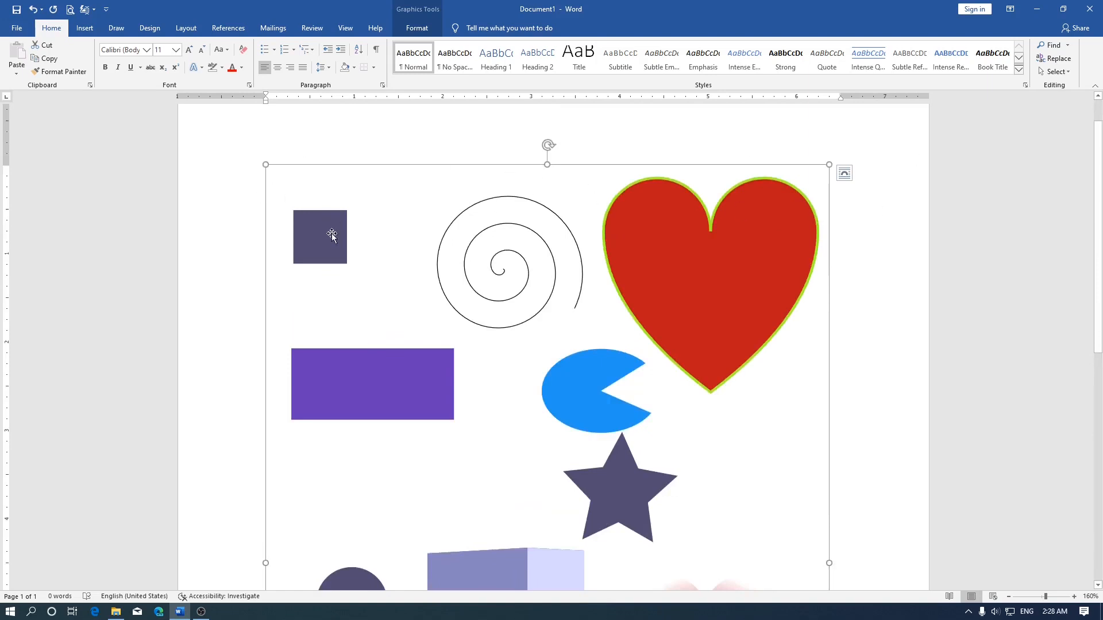
drag(265, 165, 435, 313)
scroll(435, 313, down, 3)
scroll(436, 312, up, 1)
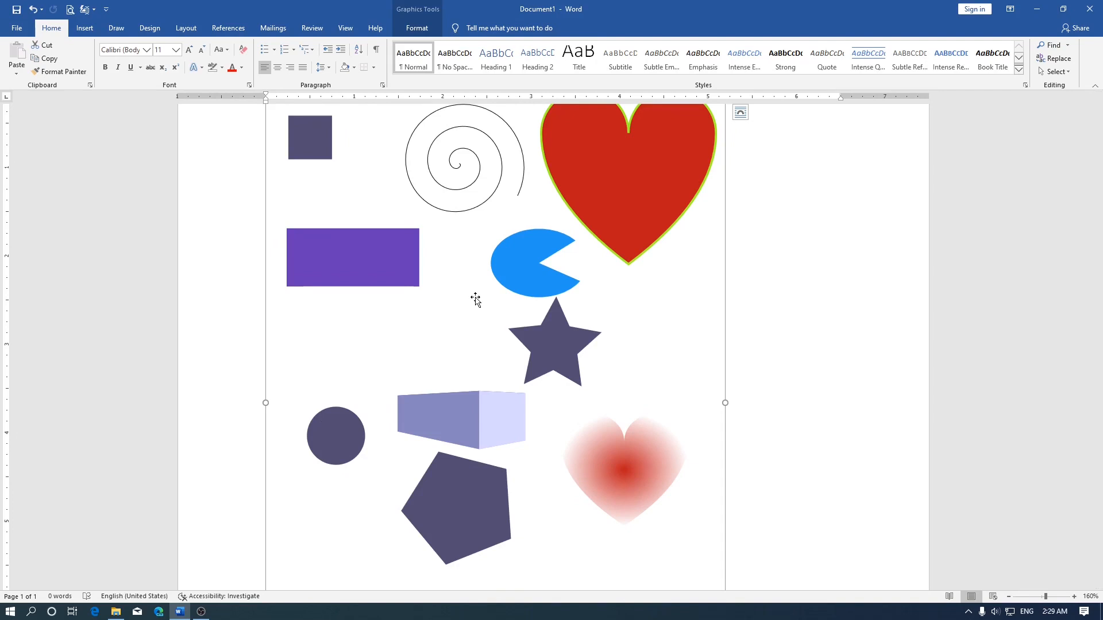
- Try a gold outline style and a blue-filled, black-outlined style on the inserted graphic, and undo both
click(428, 29)
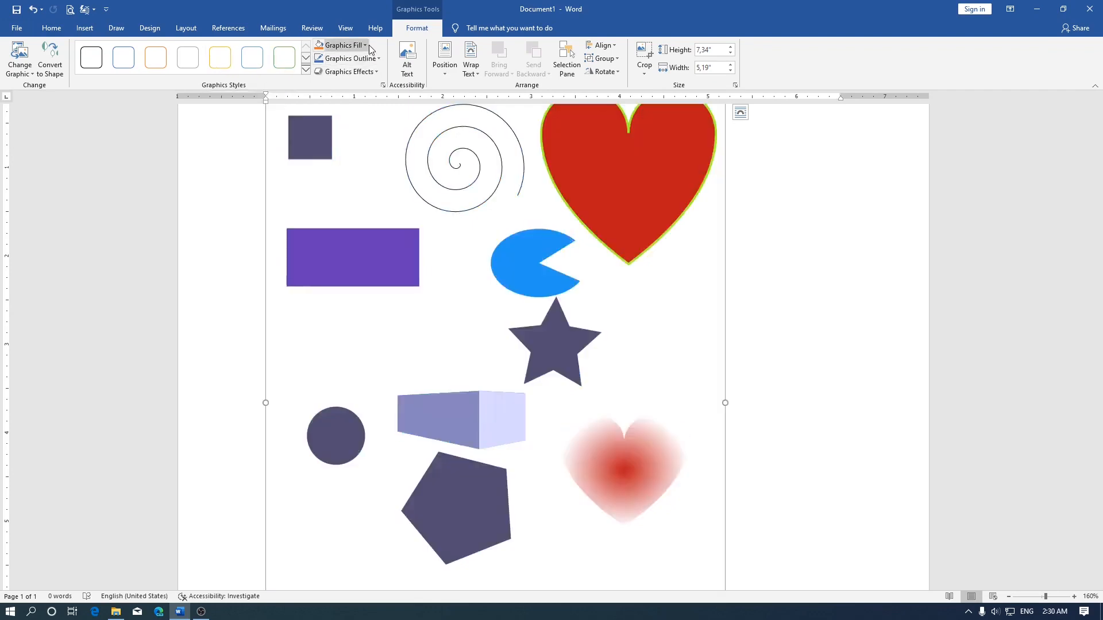
click(366, 45)
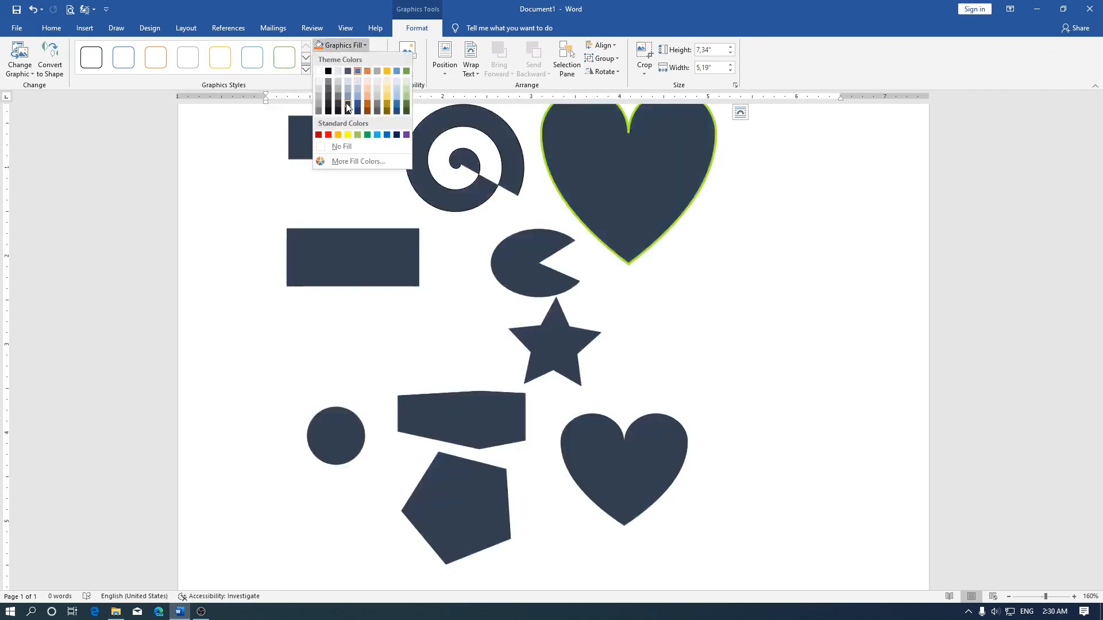
click(223, 64)
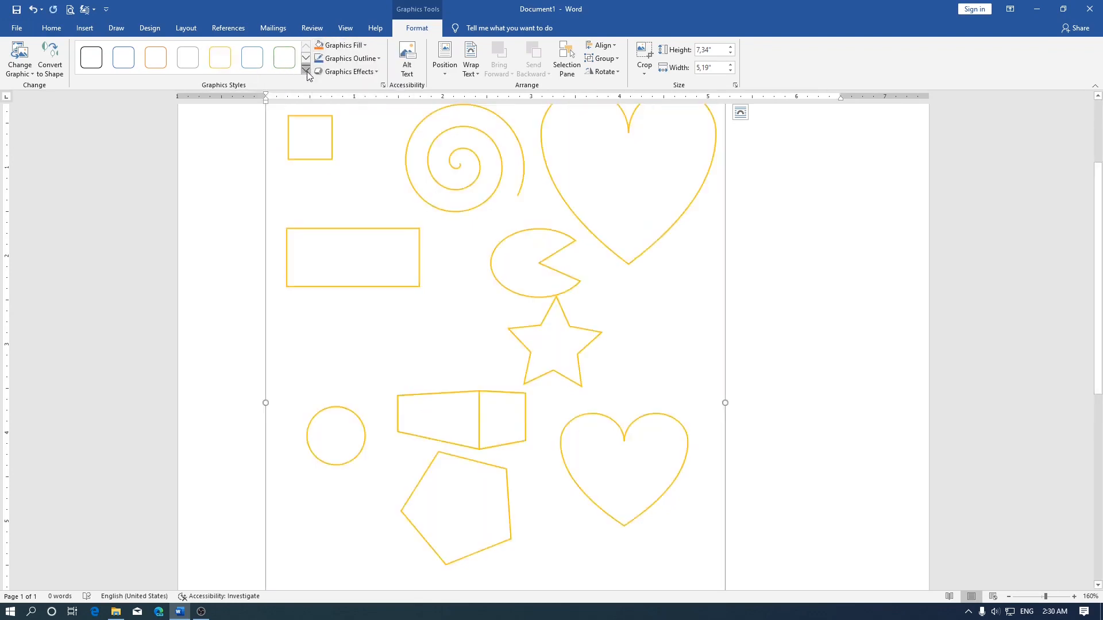
click(306, 70)
click(260, 137)
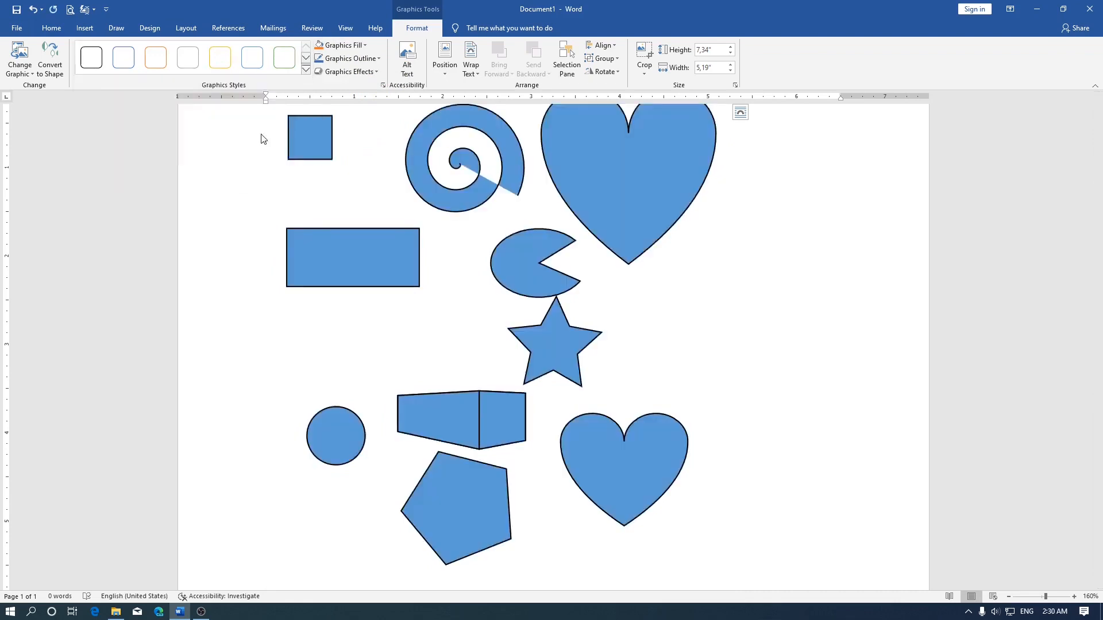
key(ctrl+z)
key(ctrl+z)
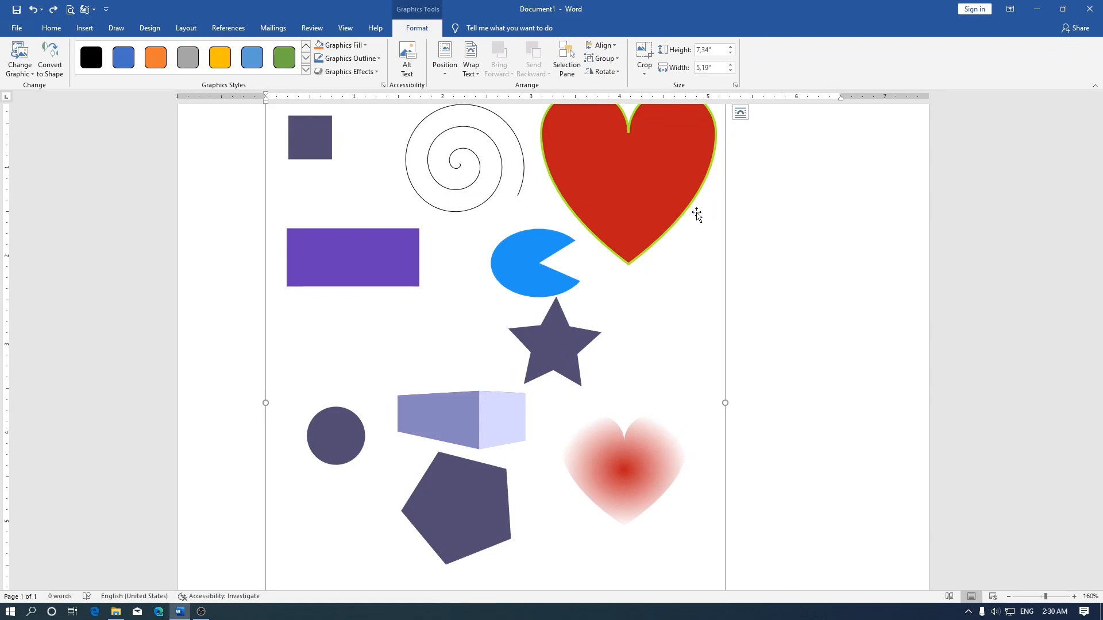
- Try to convert the SVG graphic to a Microsoft Office drawing object, retrying in each recovered copy of the document
click(58, 72)
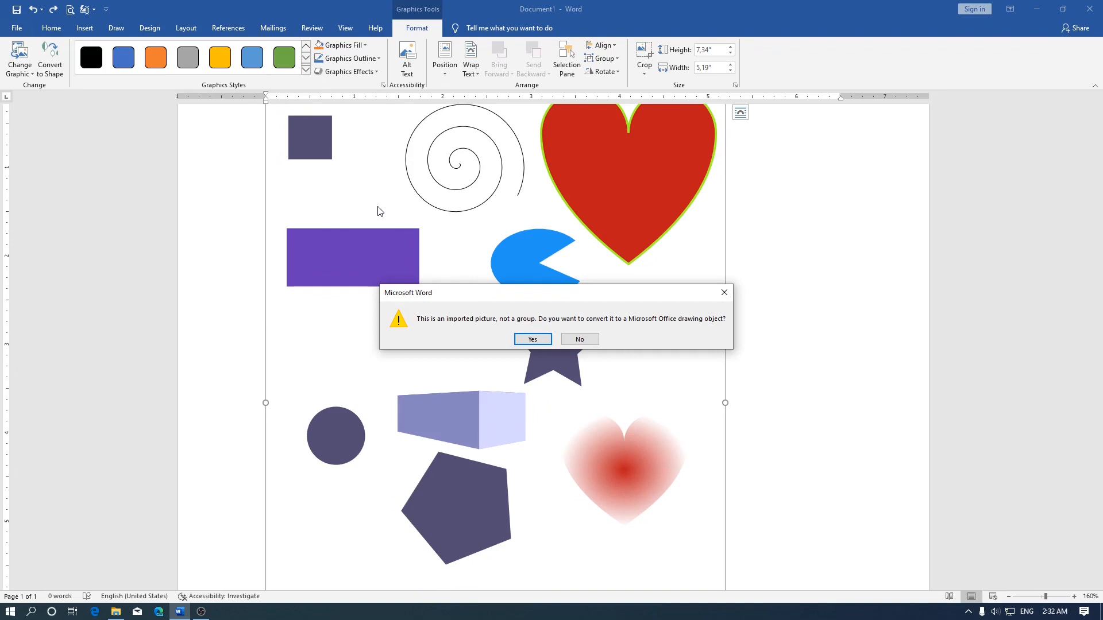
click(523, 339)
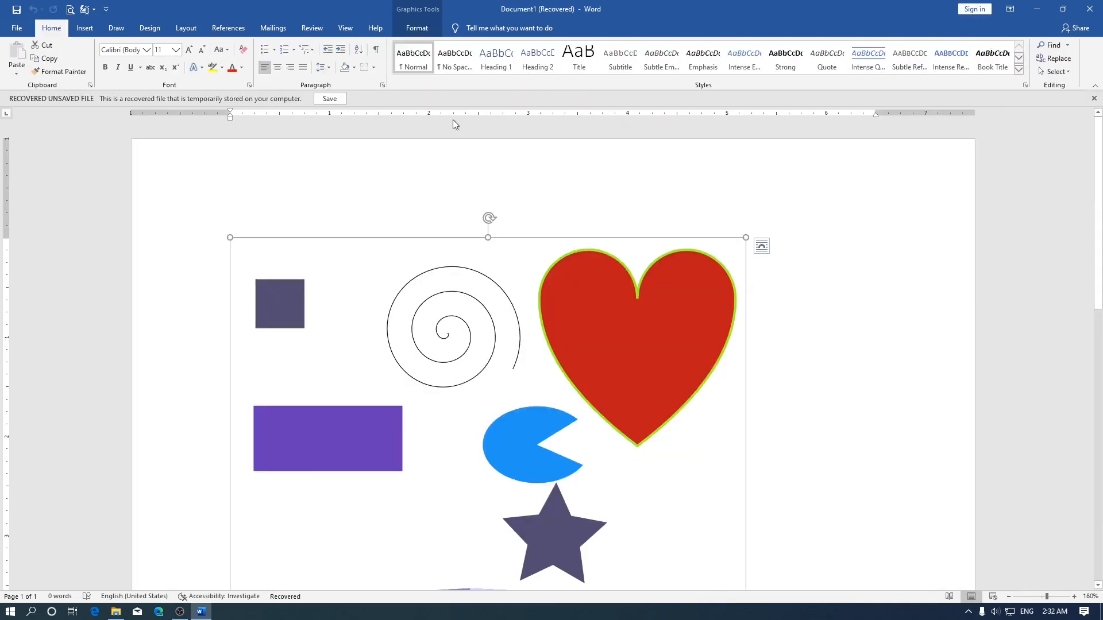
click(417, 27)
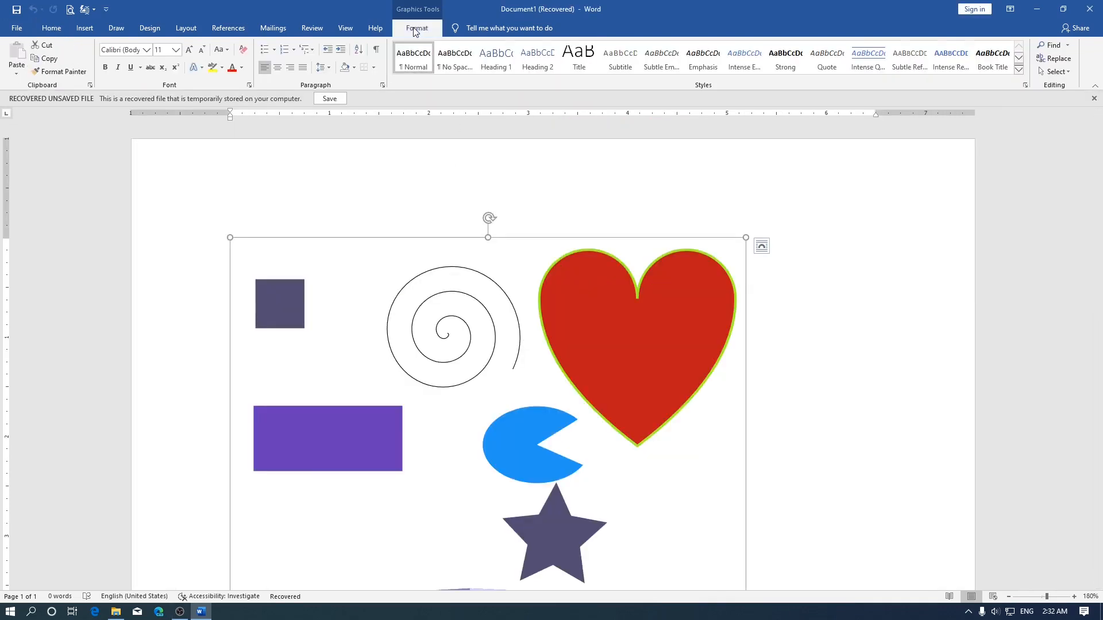
click(51, 68)
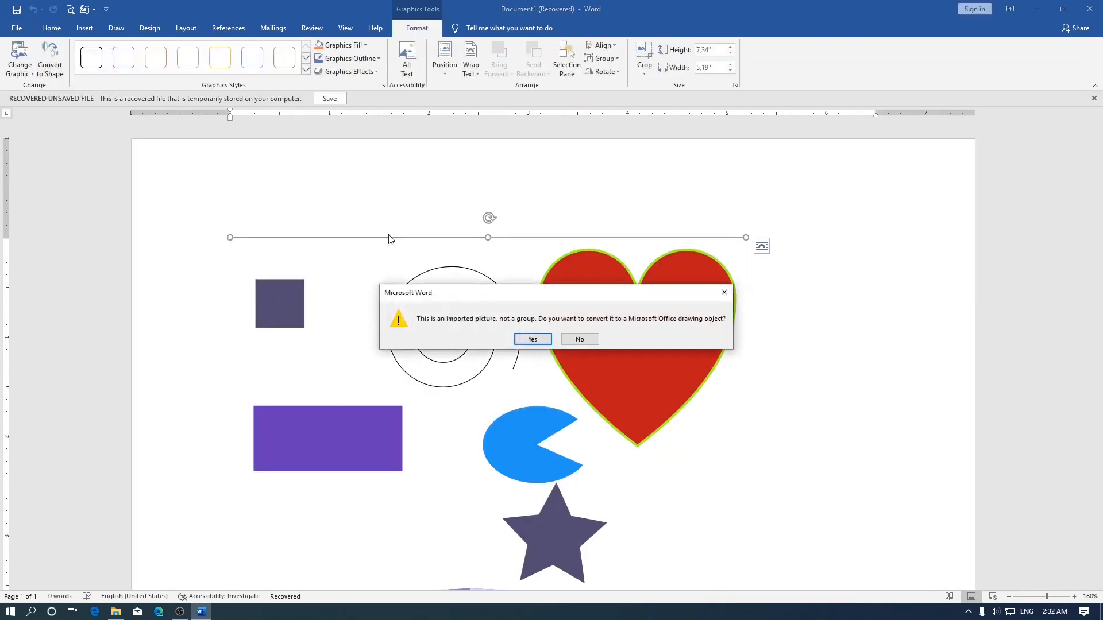
click(533, 339)
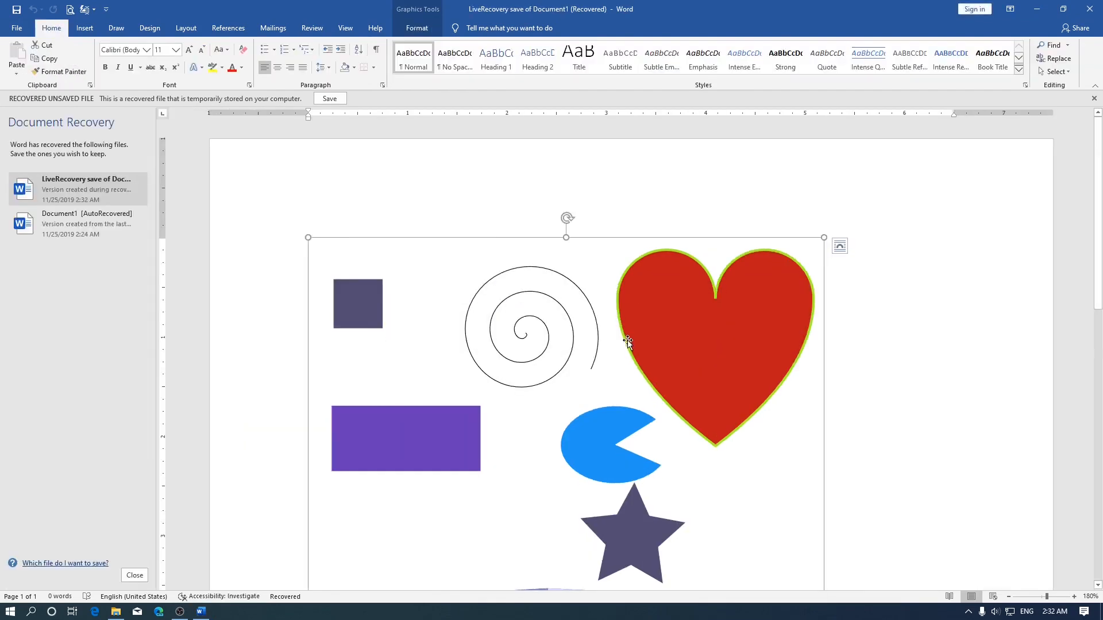
click(417, 28)
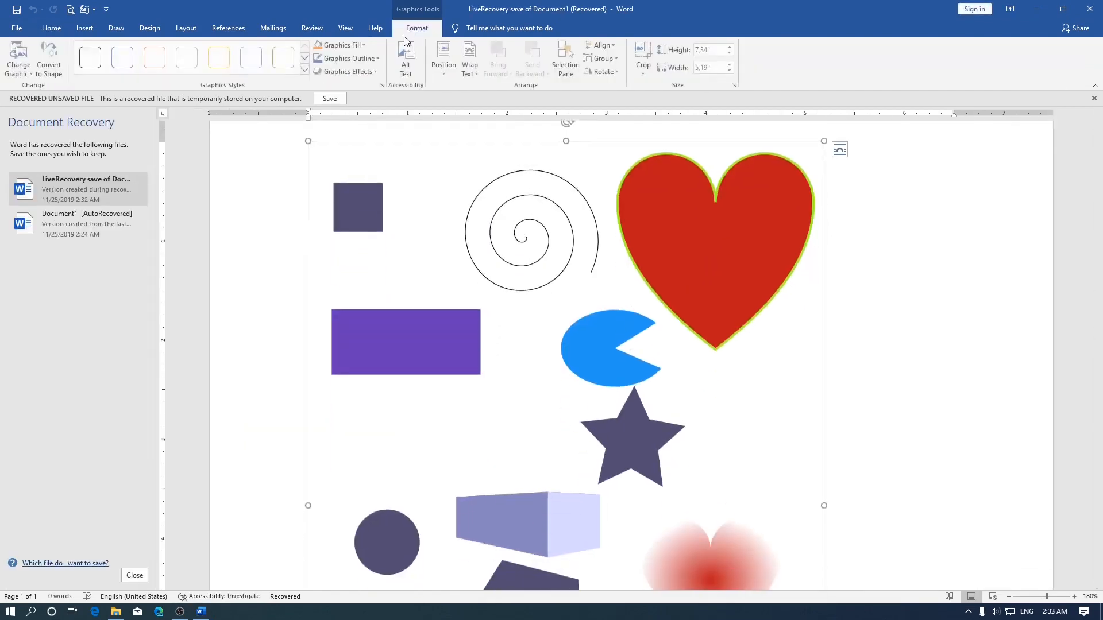
click(48, 67)
click(540, 341)
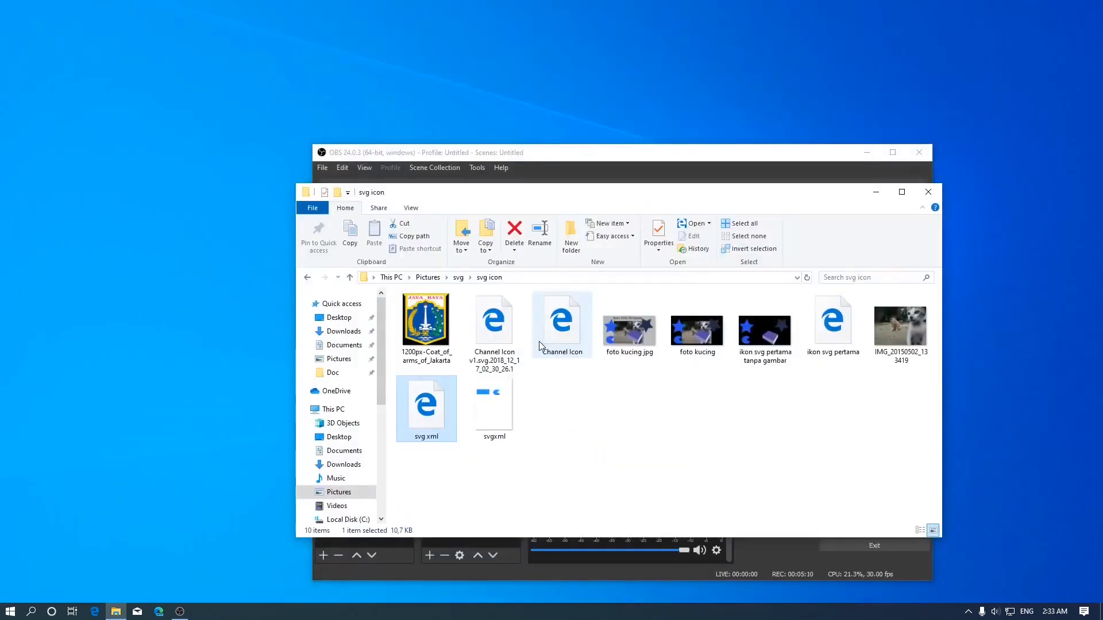
- Open the svg xml file in Inkscape, delete the "Ini adalah SVG" text and save the file
double_click(402, 422)
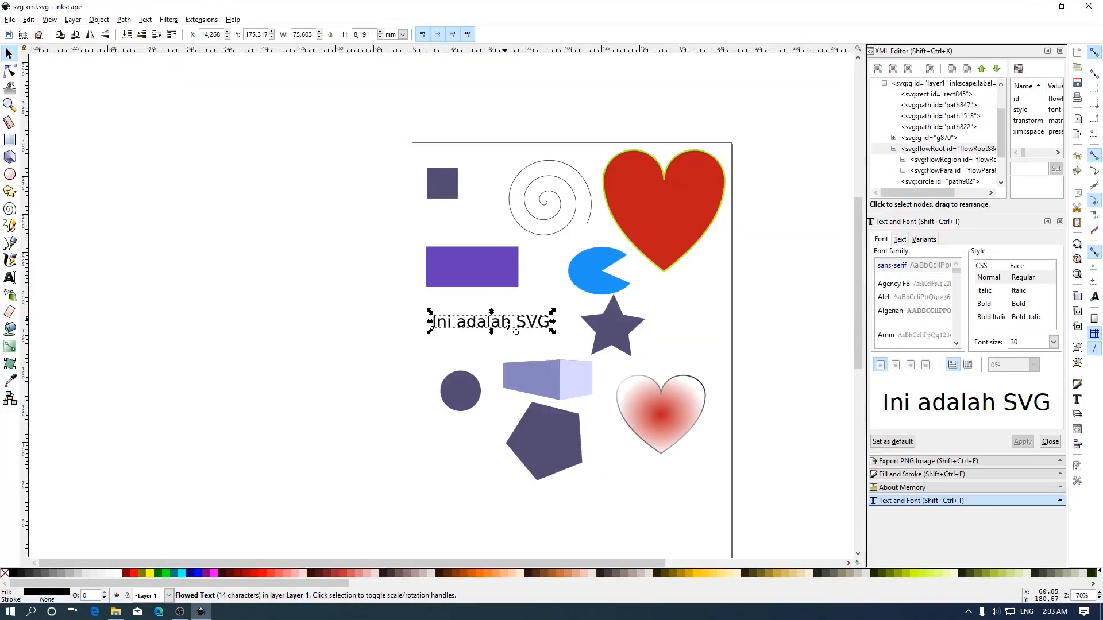
key(Delete)
key(ctrl+s)
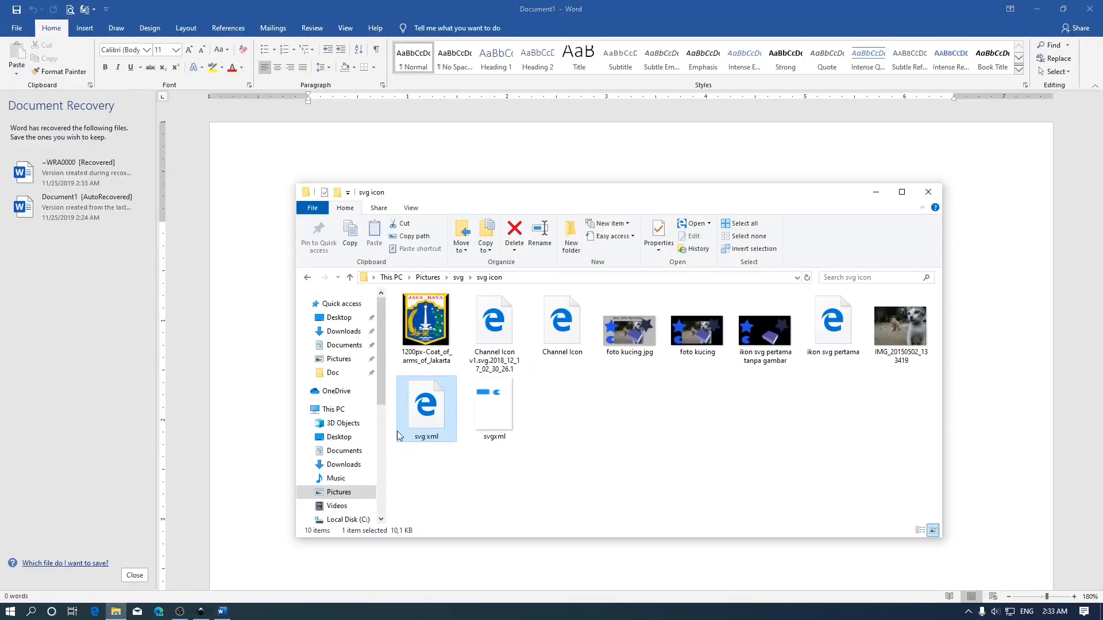
- Insert the text-free svg xml file into the blank Word document and try to convert it to a drawing object
drag(439, 412, 282, 414)
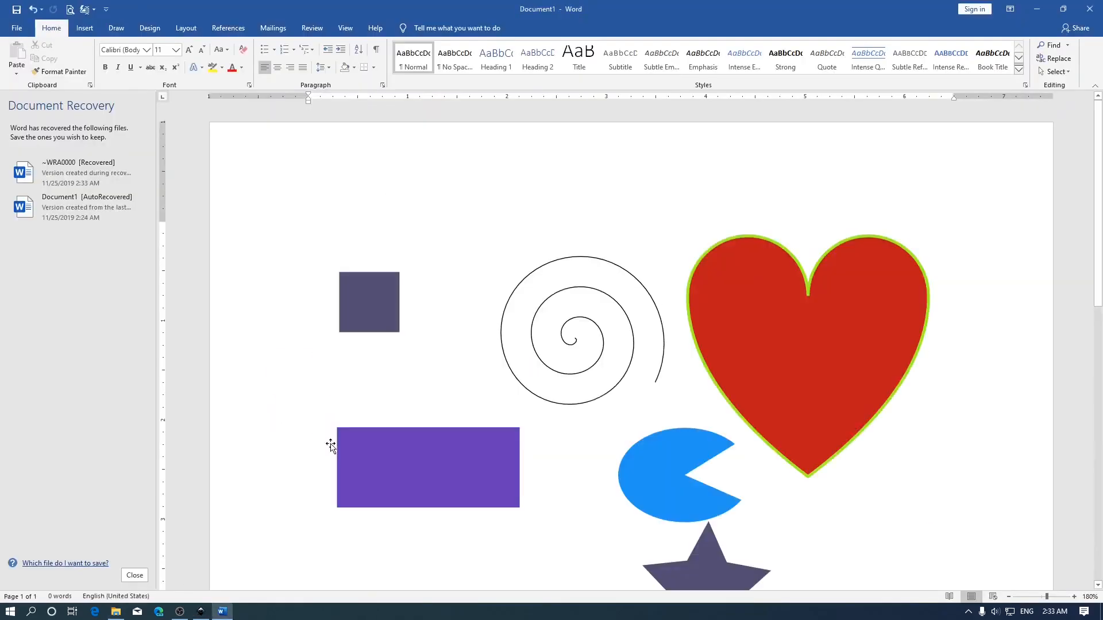
click(473, 371)
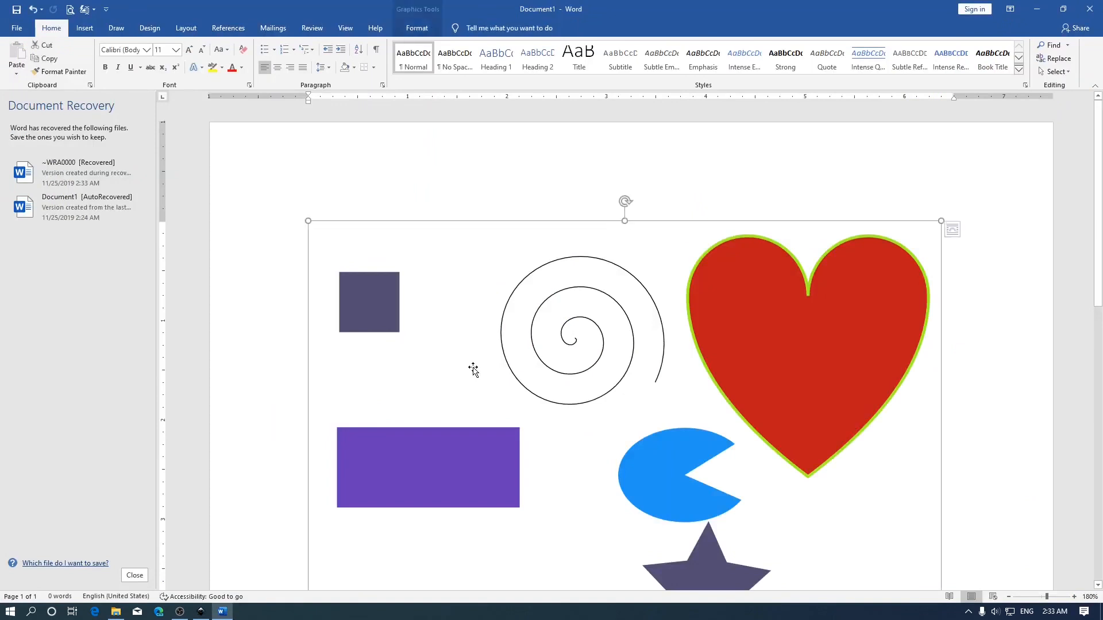
click(414, 27)
click(50, 61)
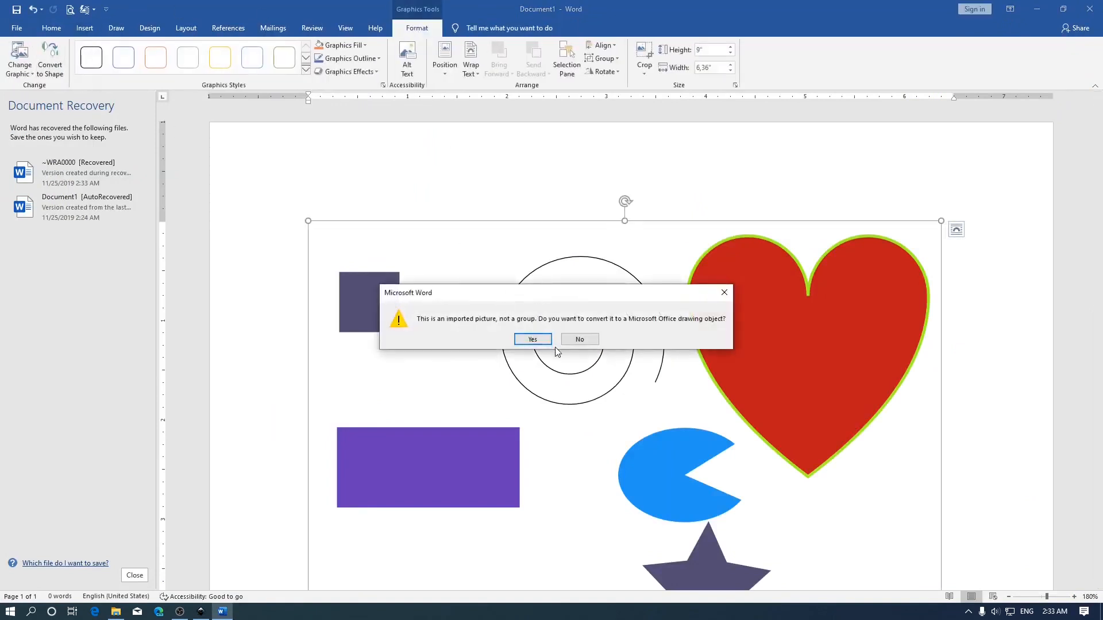
click(533, 339)
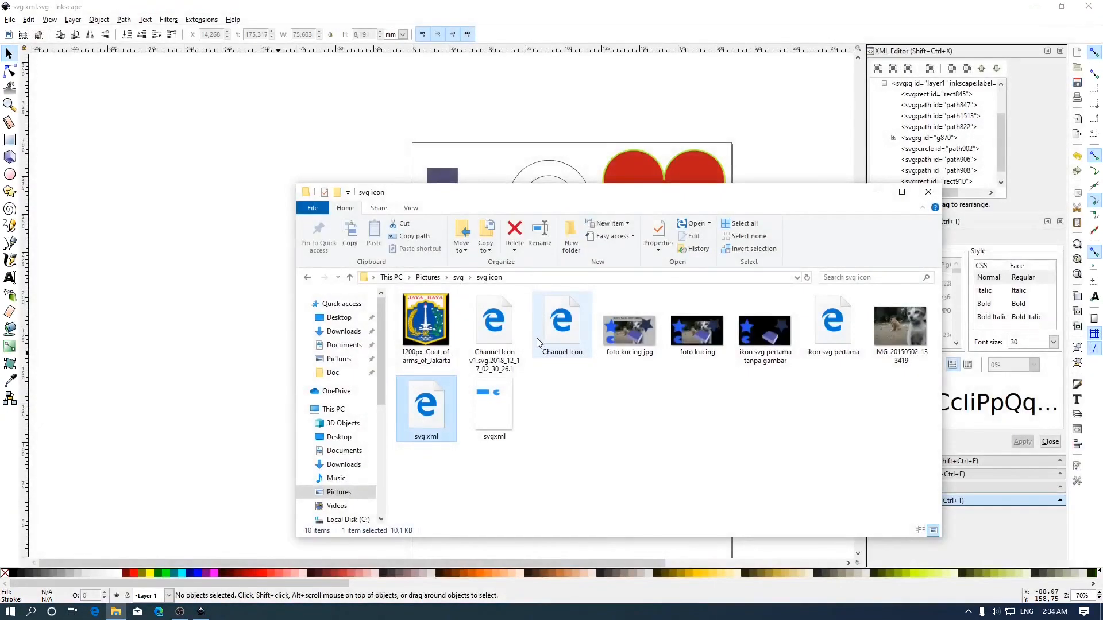
- Switch to Inkscape, delete the heart with the red radial gradient from the svg xml drawing, and save the file
click(383, 123)
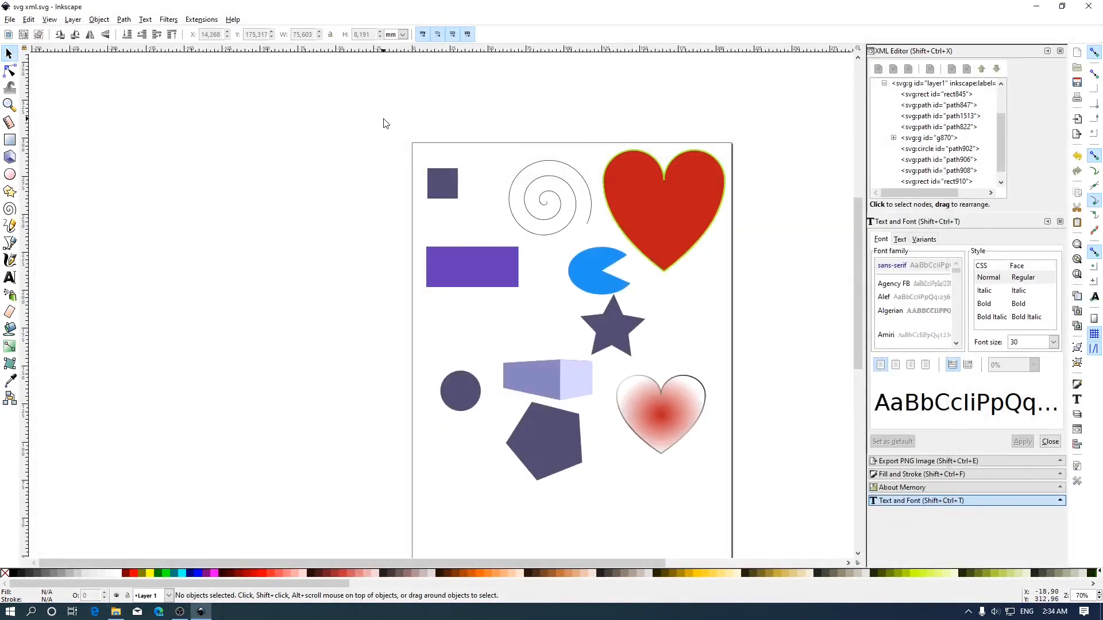
scroll(630, 251, down, 3)
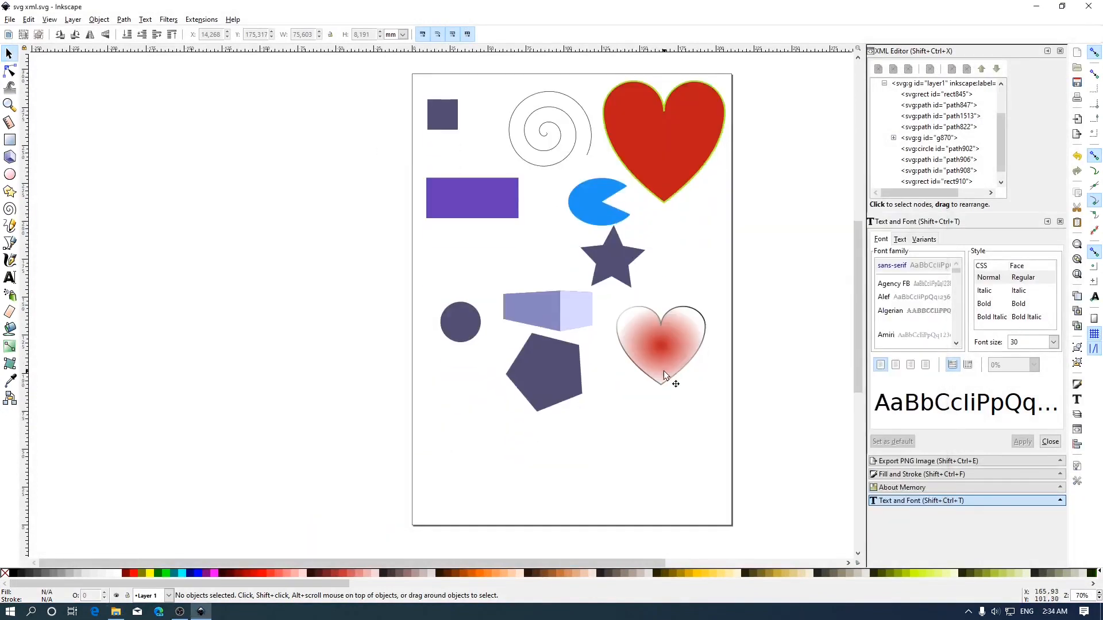
click(661, 342)
key(Delete)
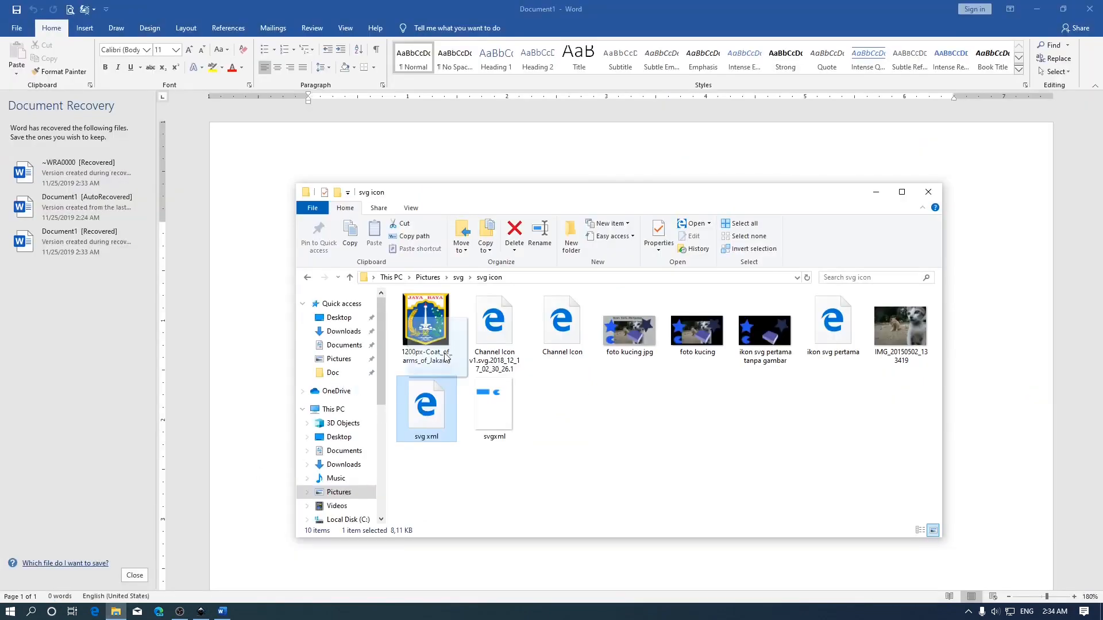
- Insert the gradient-free svg xml file into the blank Word document and convert it to a Microsoft Office drawing object
drag(445, 357, 528, 153)
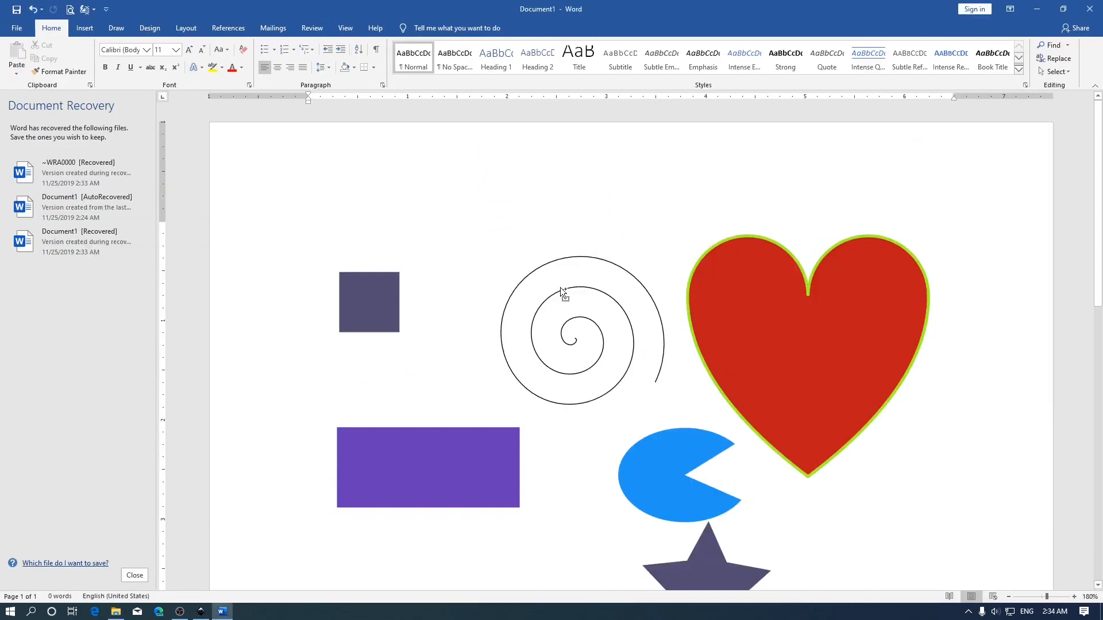
scroll(560, 287, down, 5)
click(553, 274)
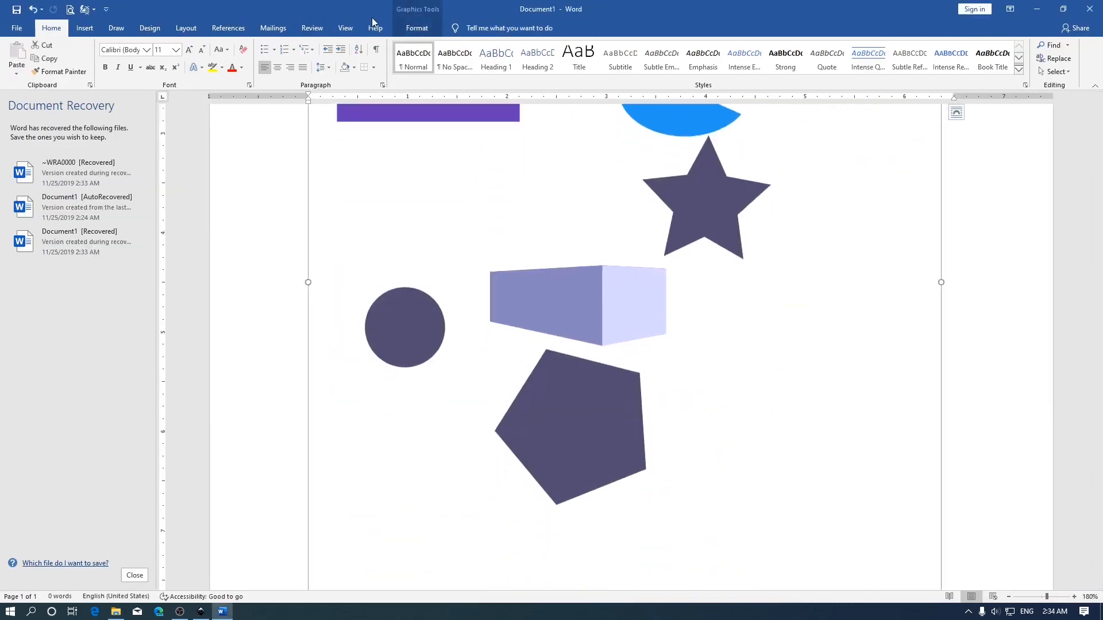
click(417, 28)
click(43, 68)
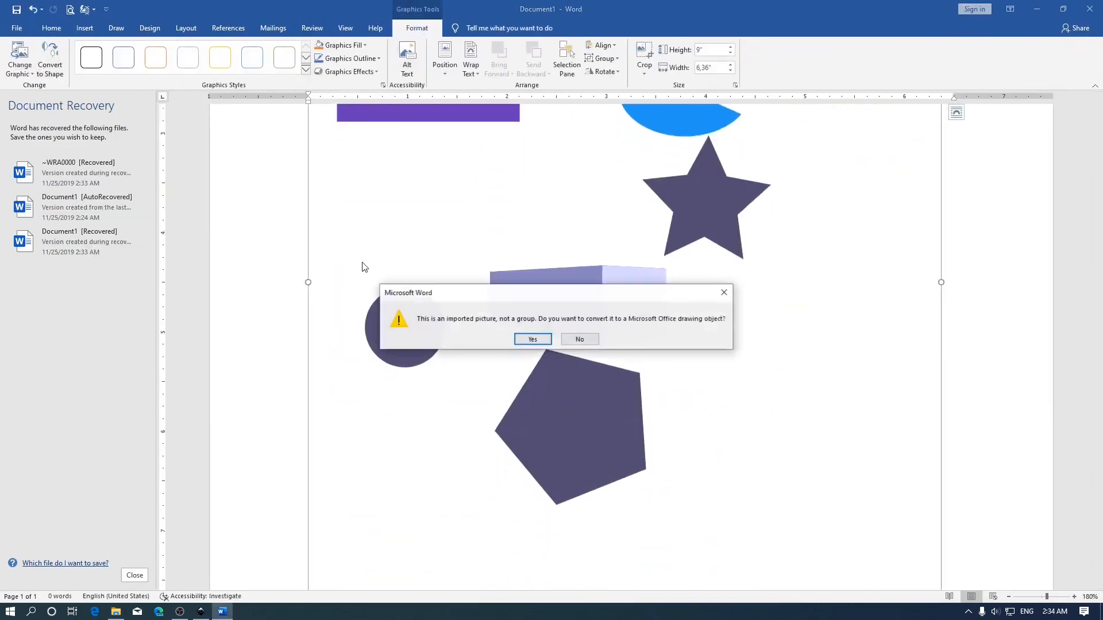
click(533, 340)
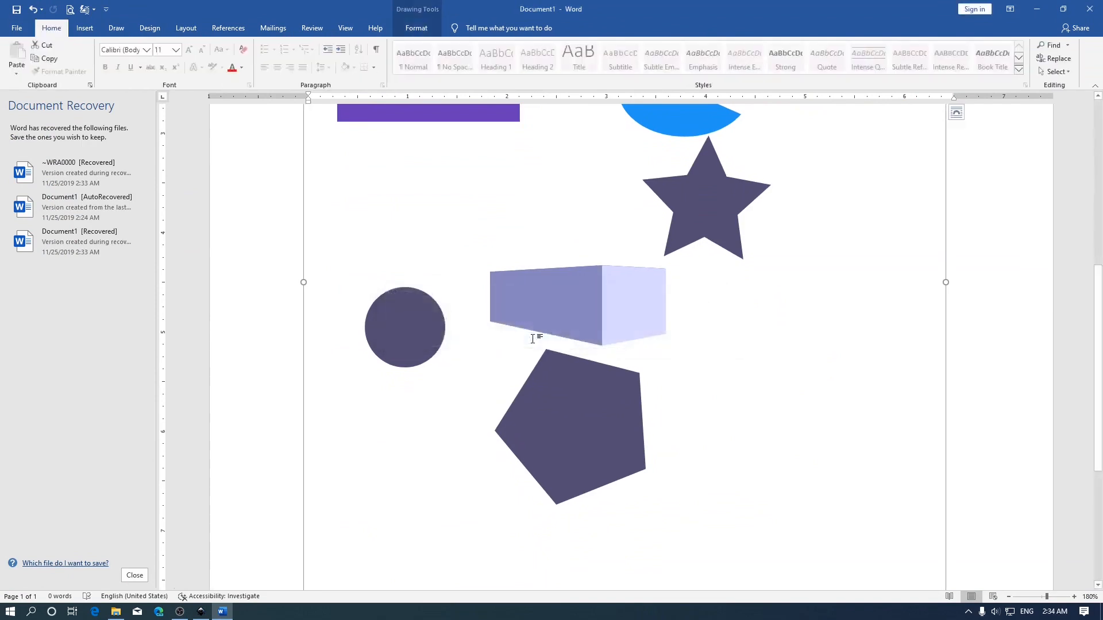
- Select the small dark square in the converted drawing to view its shape formatting options, and select the spiral
scroll(584, 285, up, 5)
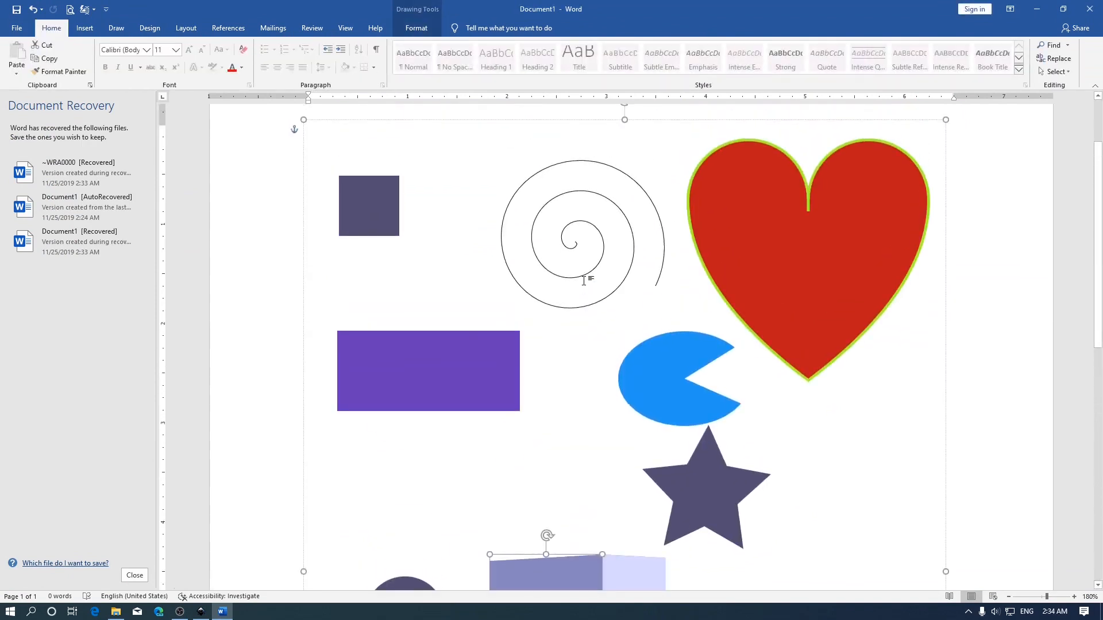
click(373, 201)
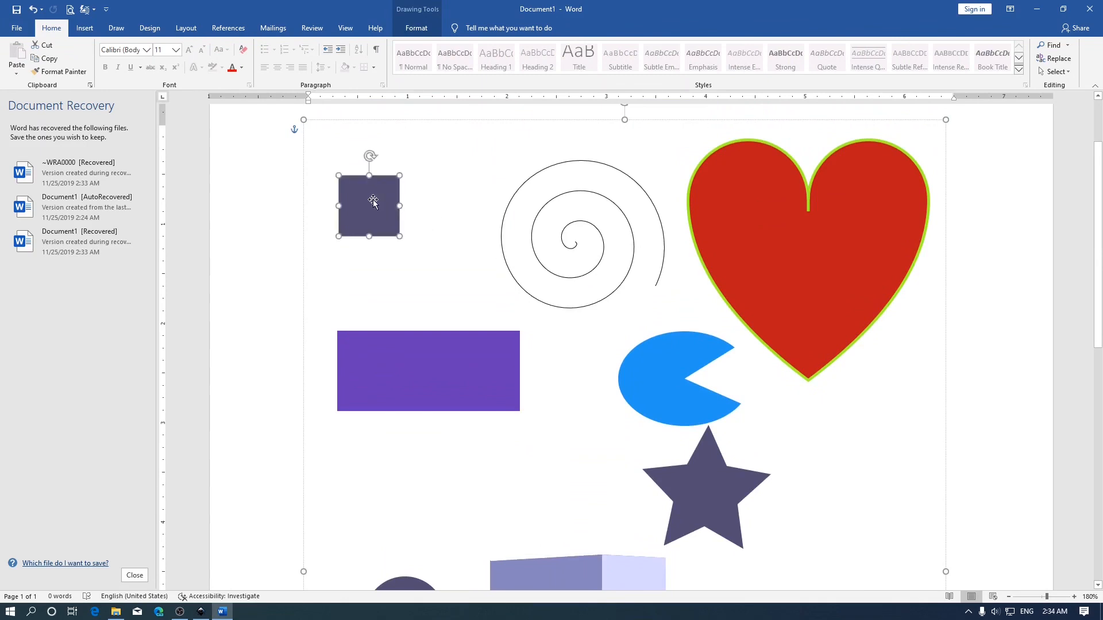
click(409, 28)
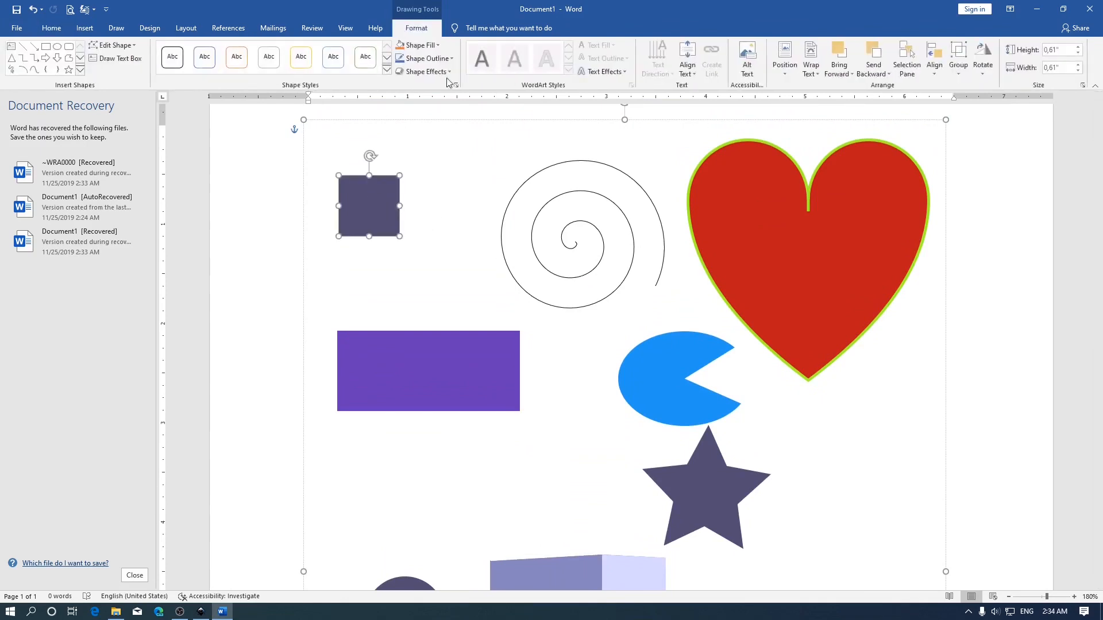
click(539, 259)
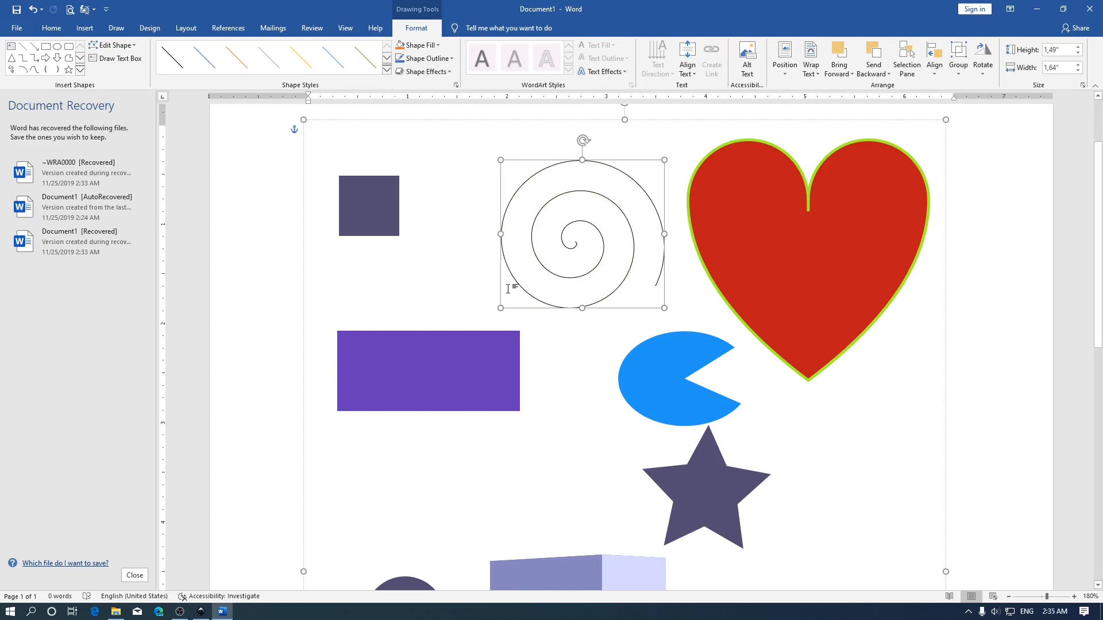
scroll(567, 244, up, 1)
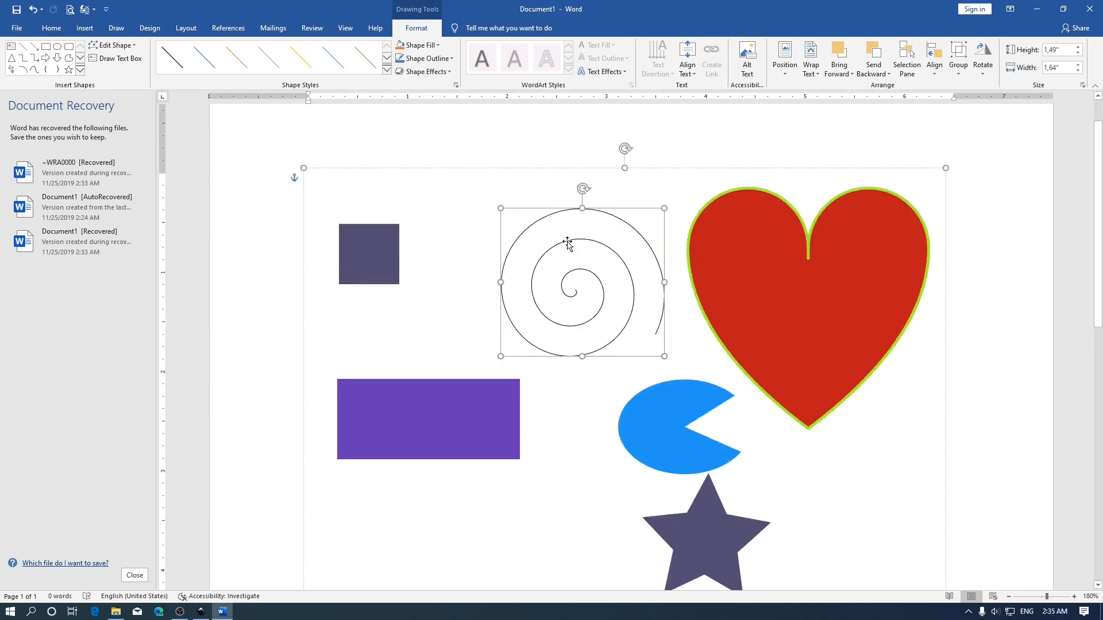
- Select the heart, purple rectangle, dark square, blue pie shape and star individually to check that each is a separate shape
click(756, 240)
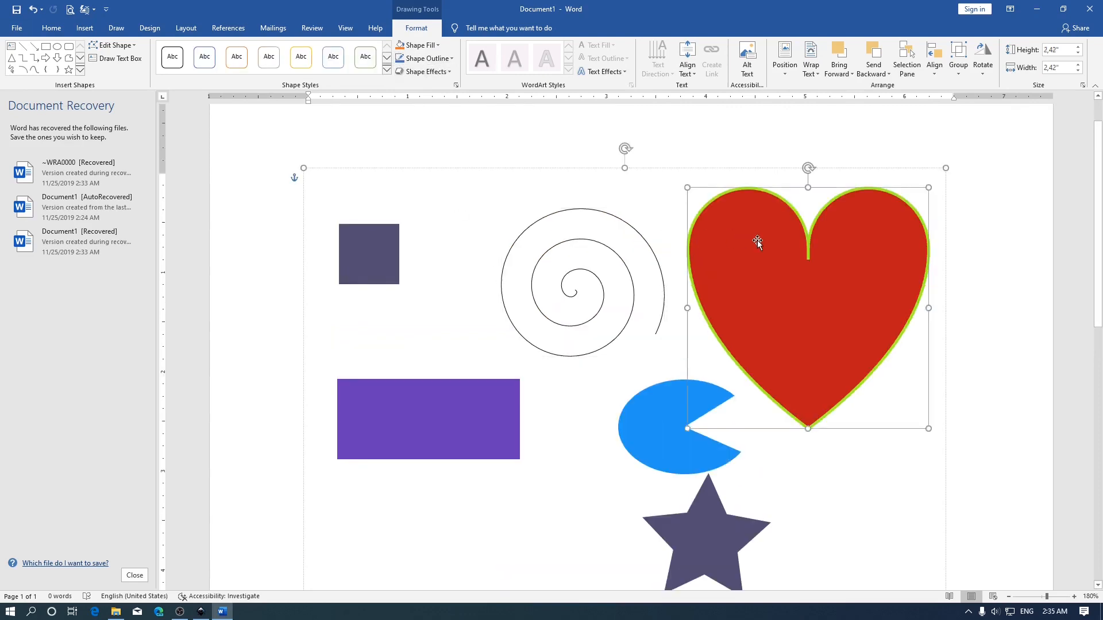
click(408, 417)
click(360, 269)
click(697, 450)
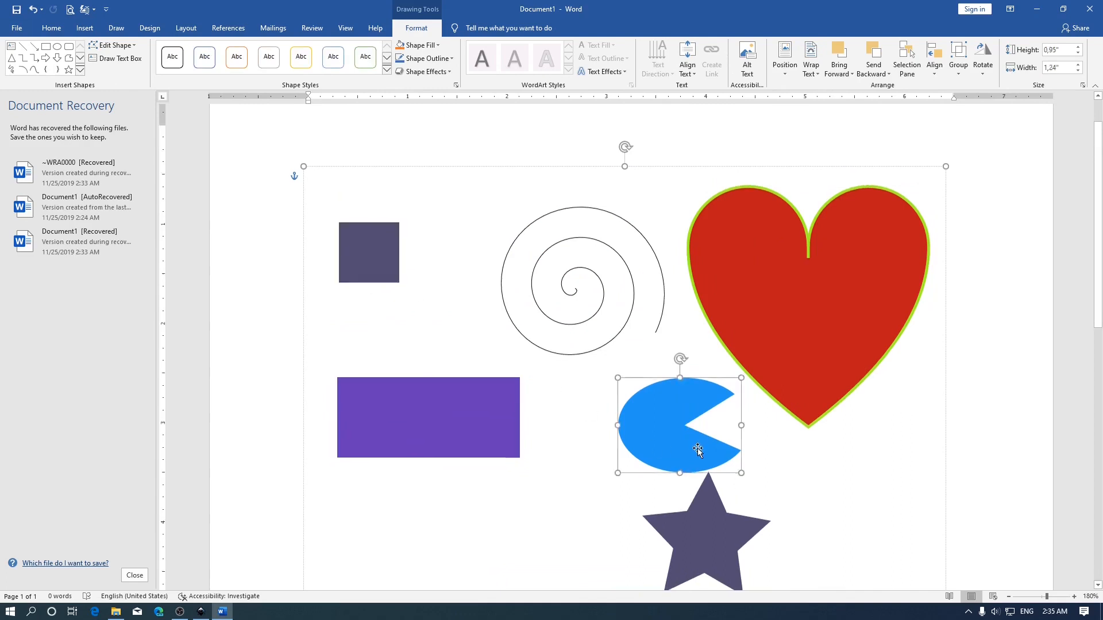
scroll(700, 459, down, 1)
click(703, 480)
scroll(703, 481, down, 3)
- Select the two faces of the 3D box, the dark circle and the pentagon individually, and look over the whole drawing
click(566, 457)
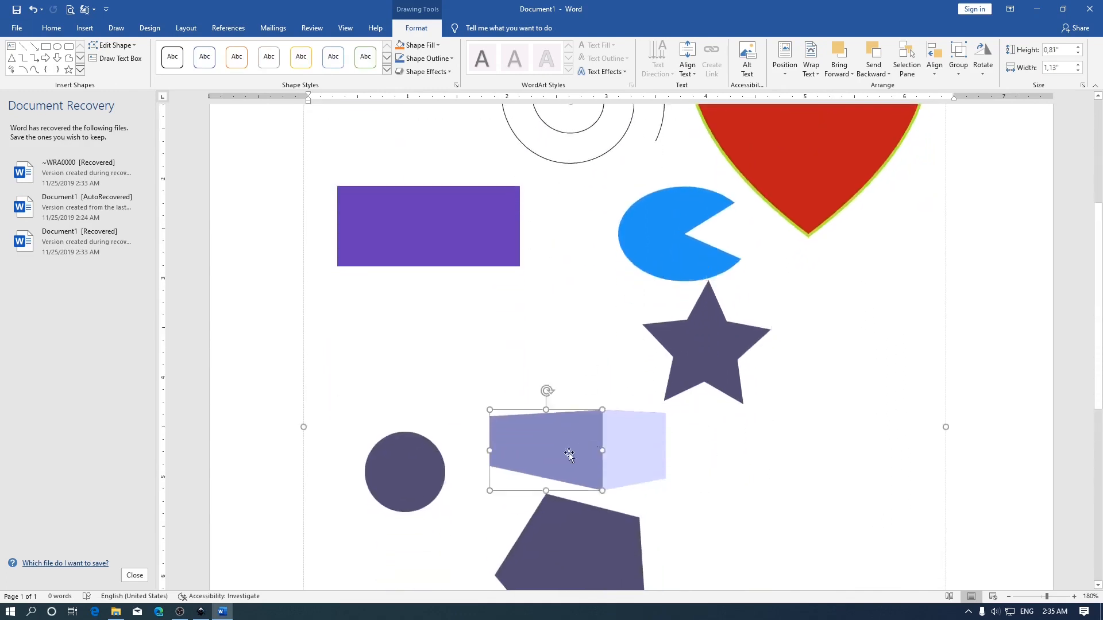
click(397, 471)
click(636, 456)
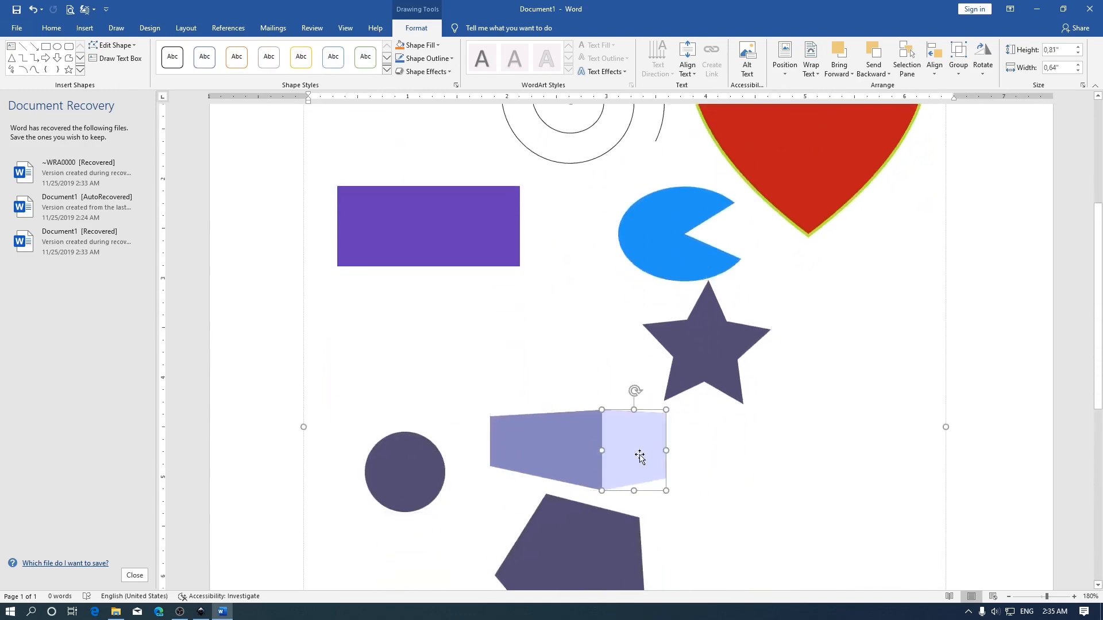
scroll(584, 481, down, 2)
click(585, 481)
scroll(584, 481, down, 5)
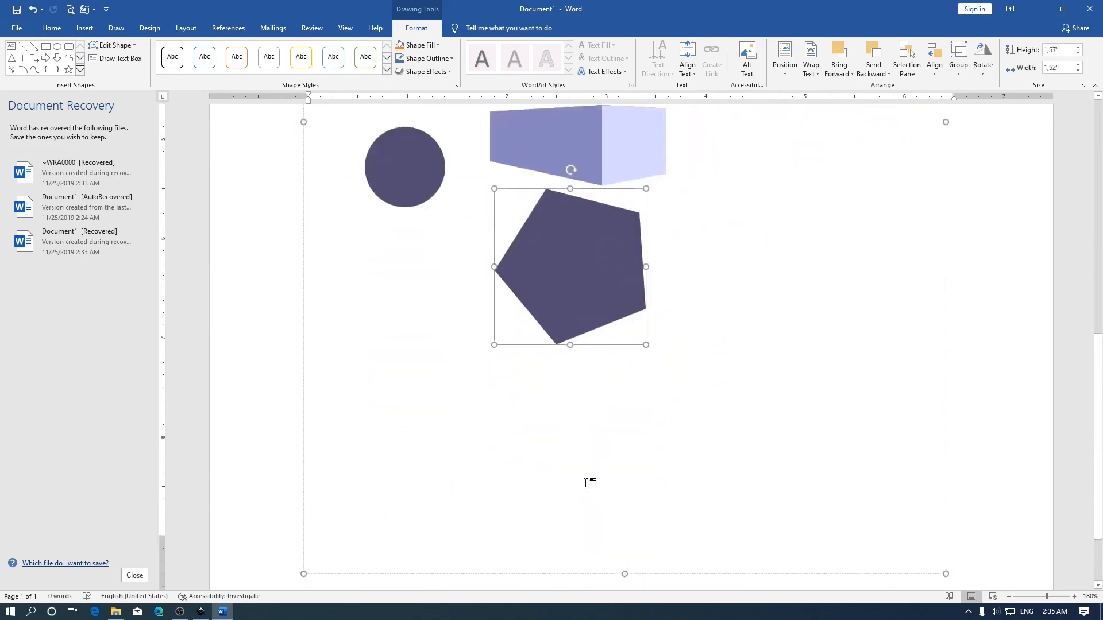
scroll(585, 481, up, 7)
scroll(585, 484, up, 5)
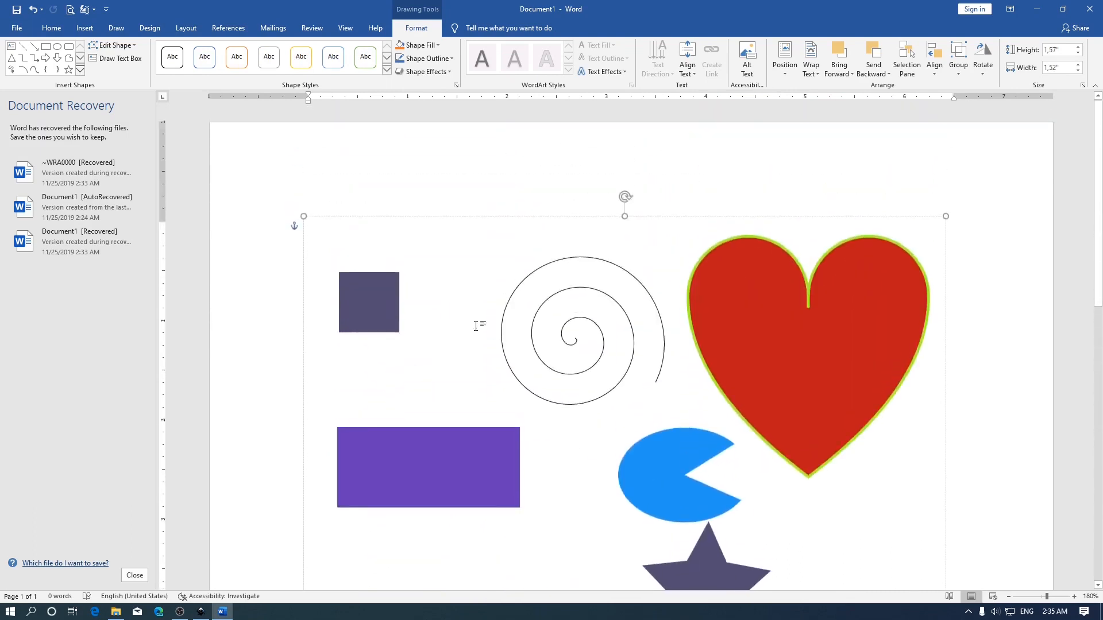
- Select the whole converted drawing as one group and display its shape formatting options
click(436, 216)
scroll(455, 313, down, 5)
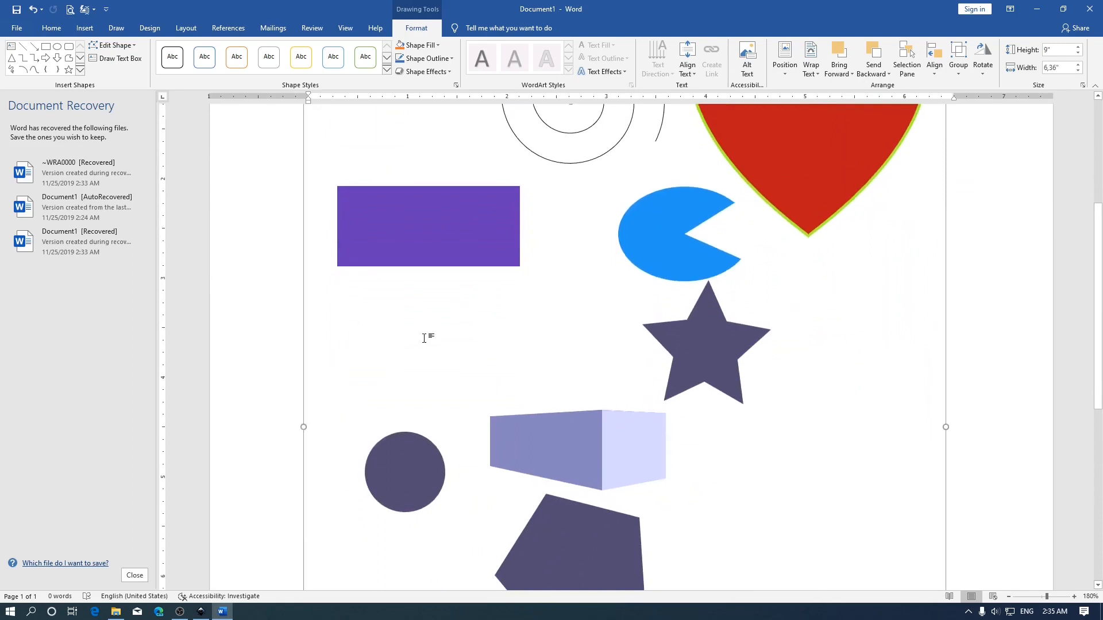
click(426, 337)
scroll(438, 330, up, 5)
click(475, 440)
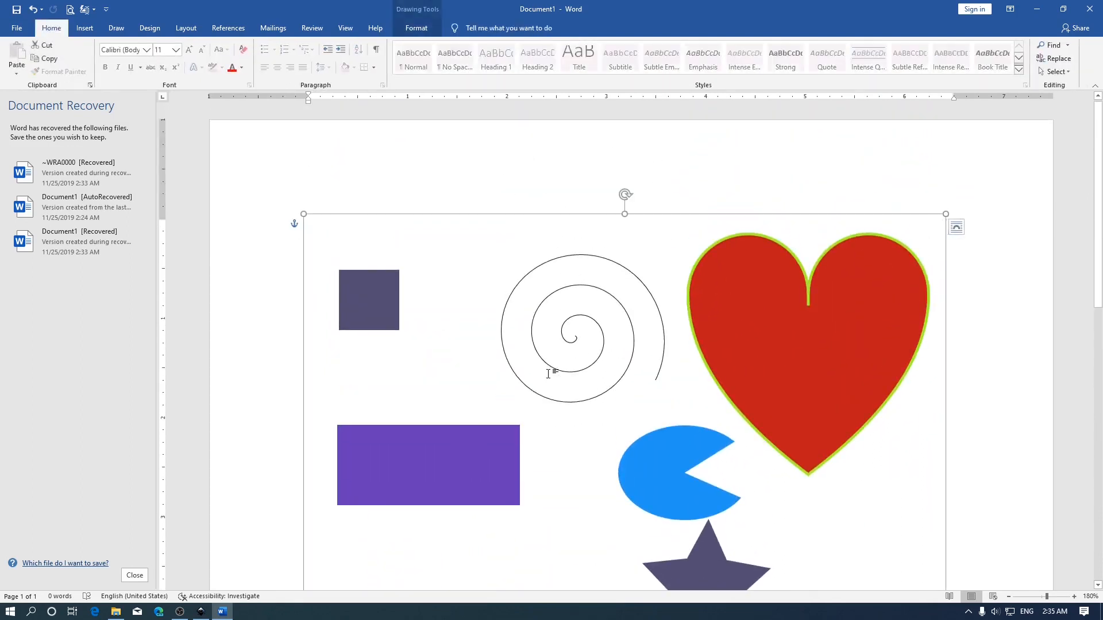
click(417, 30)
- Close the Document Recovery pane and display the Selection pane for the drawing
click(135, 575)
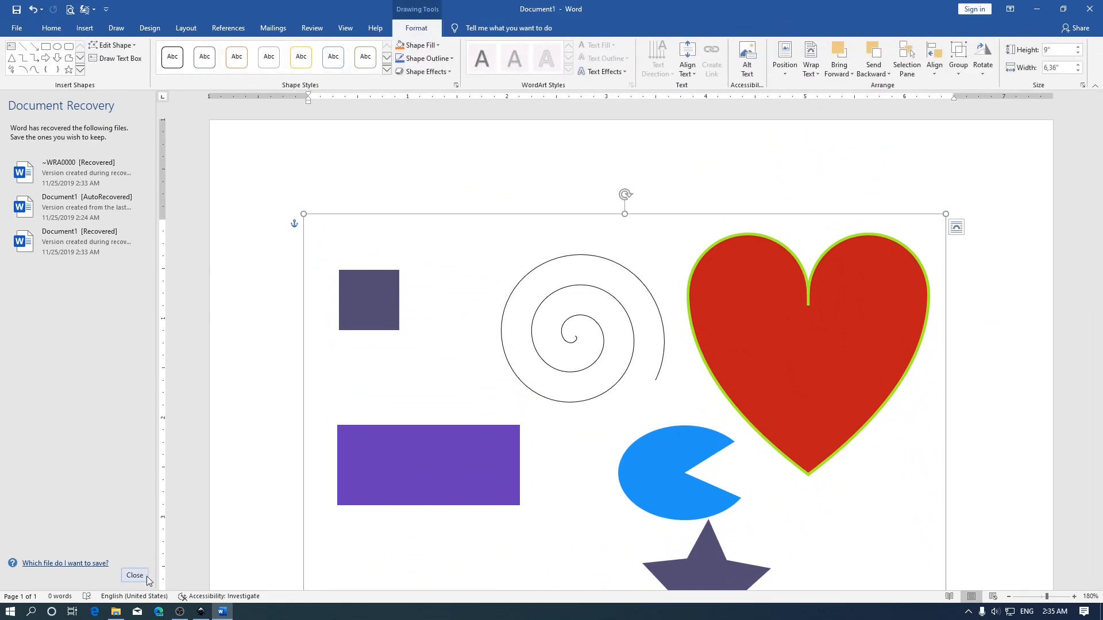
click(291, 179)
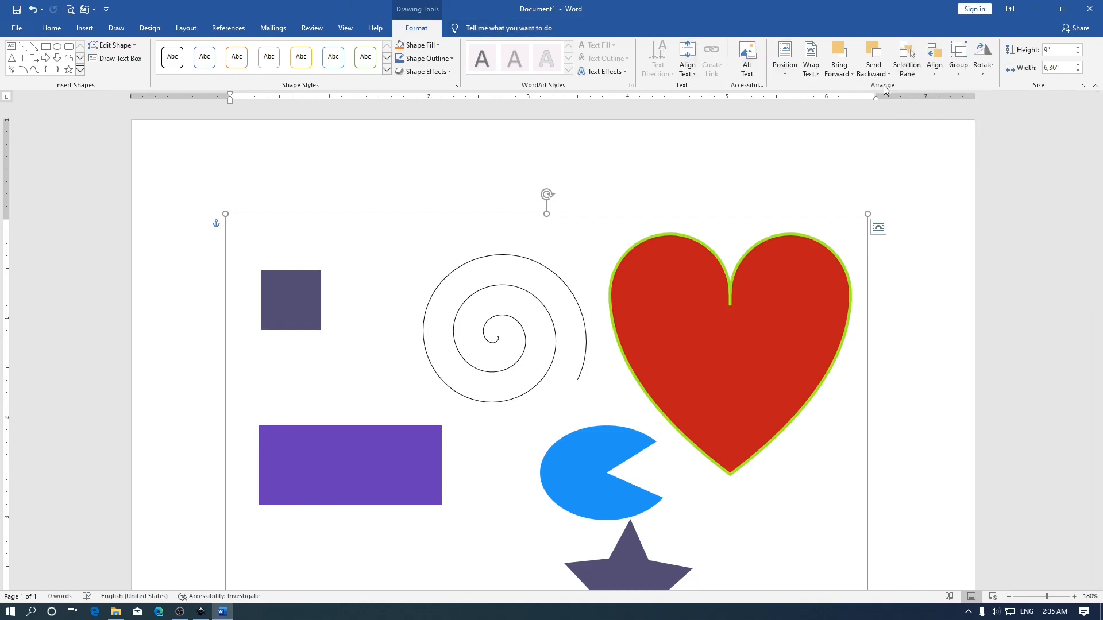
click(901, 58)
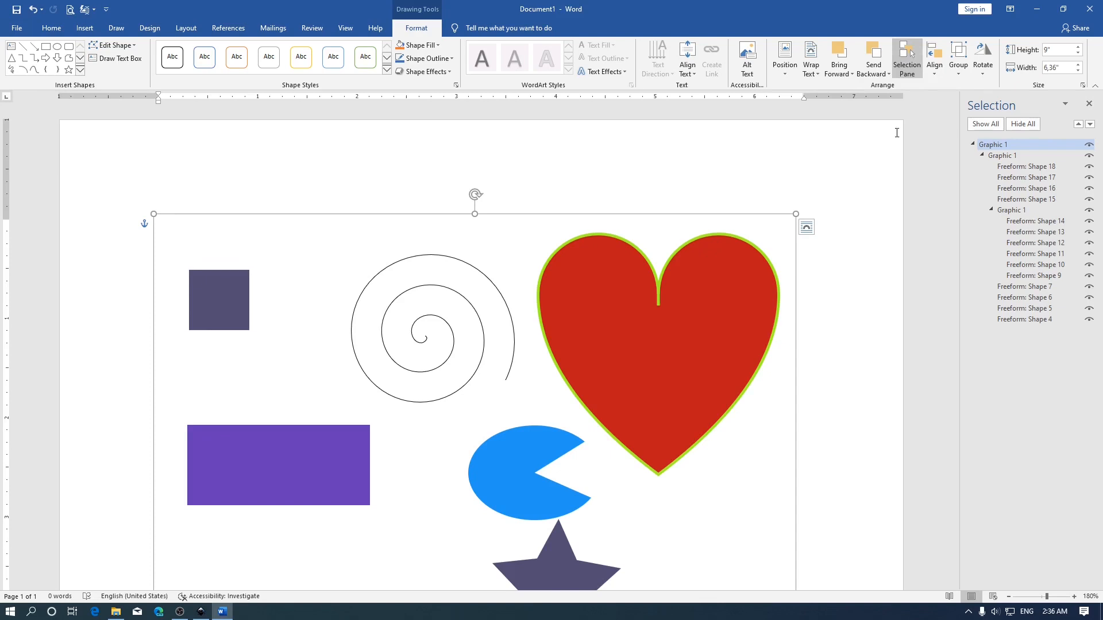
- Select Freeform: Shape 18 in the object list, hide it, and show it again
click(1020, 145)
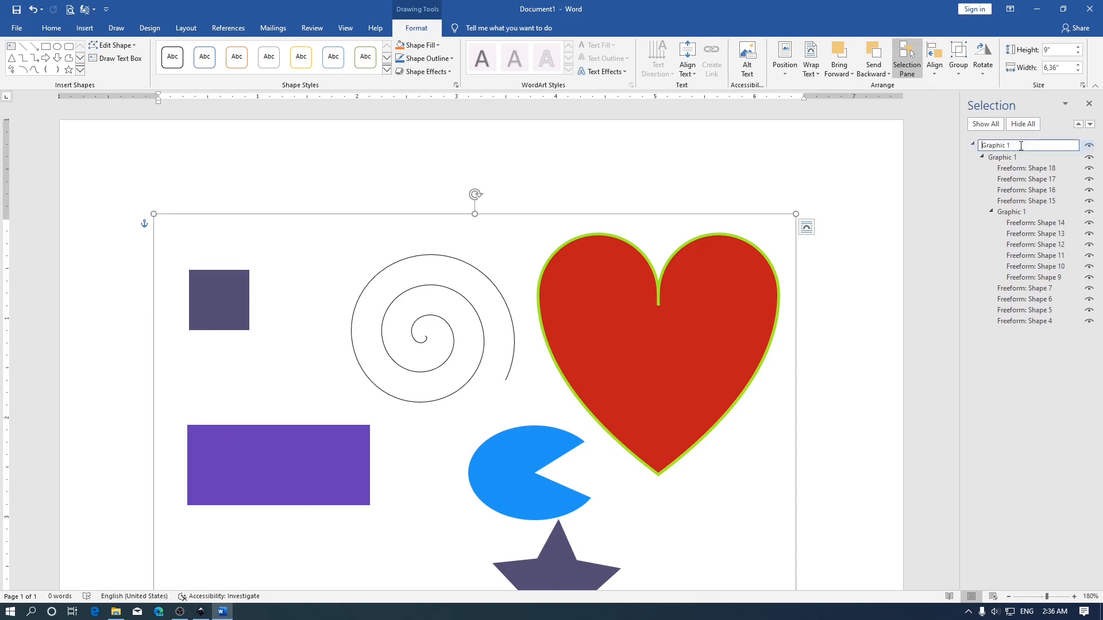
click(1028, 157)
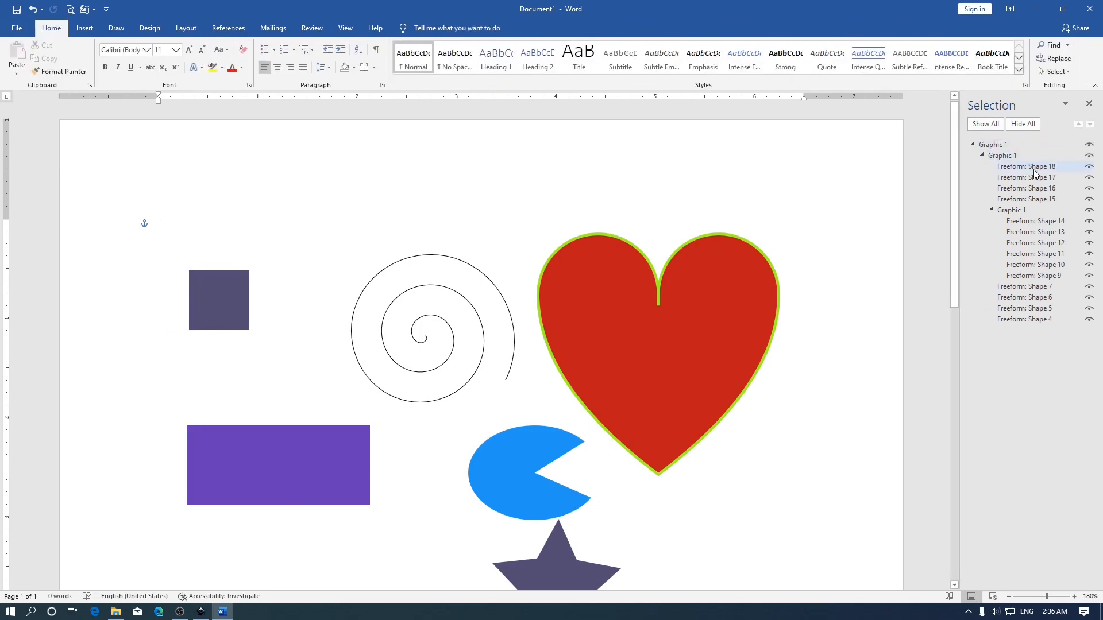
click(1032, 168)
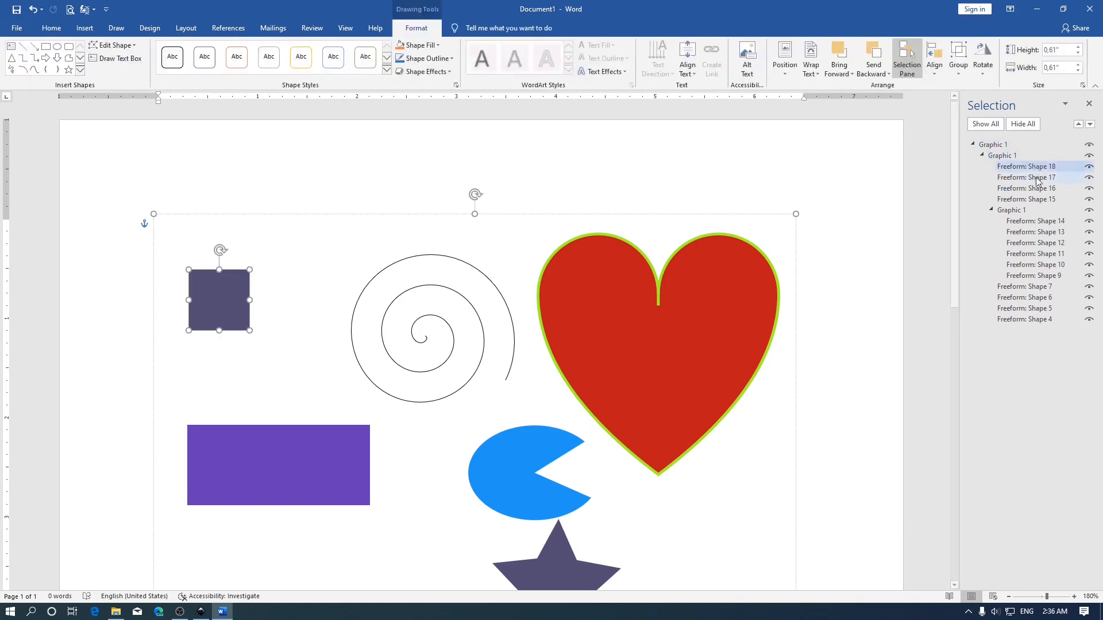
click(1088, 167)
click(1089, 167)
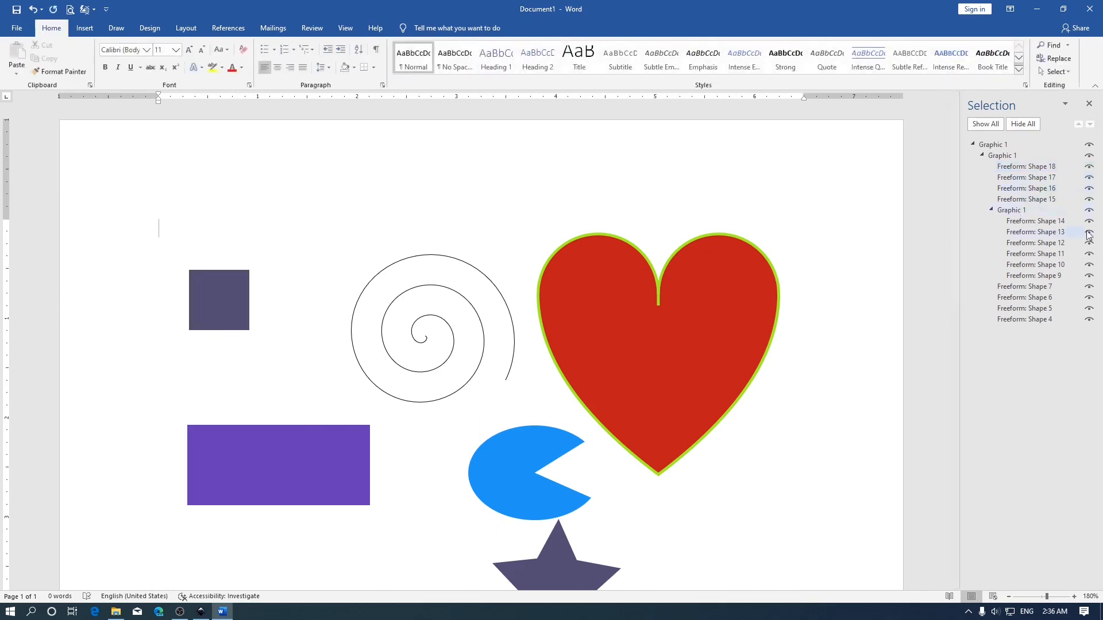
- Select Freeform: Shape 17 and the nested Graphic 1 group in the object list to locate them in the drawing
click(1040, 178)
click(1032, 210)
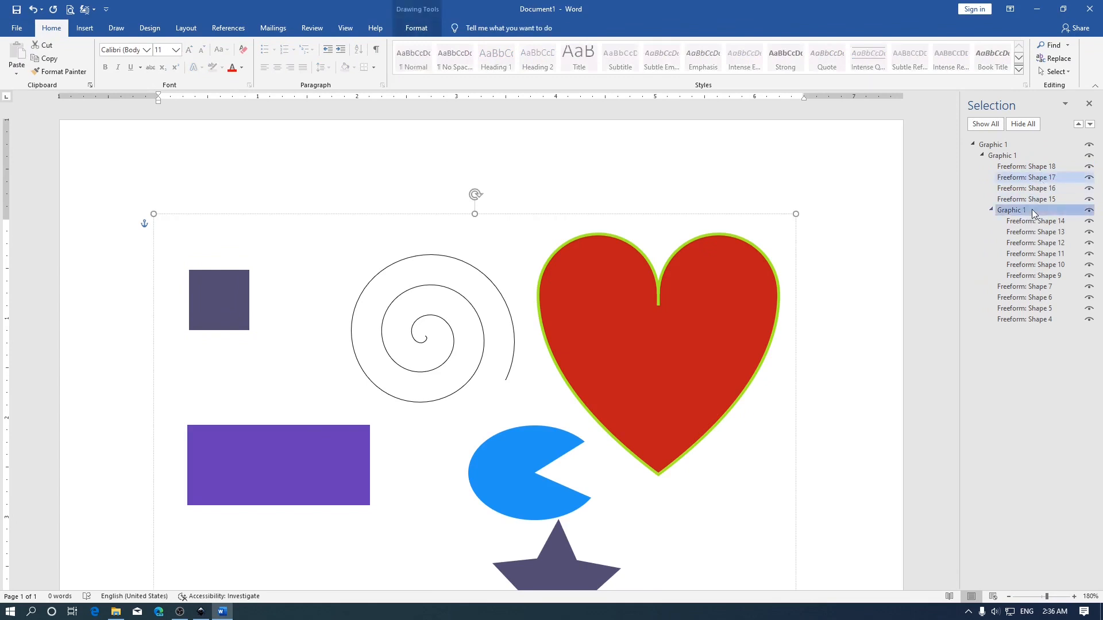
click(756, 228)
scroll(755, 229, down, 5)
scroll(793, 221, up, 3)
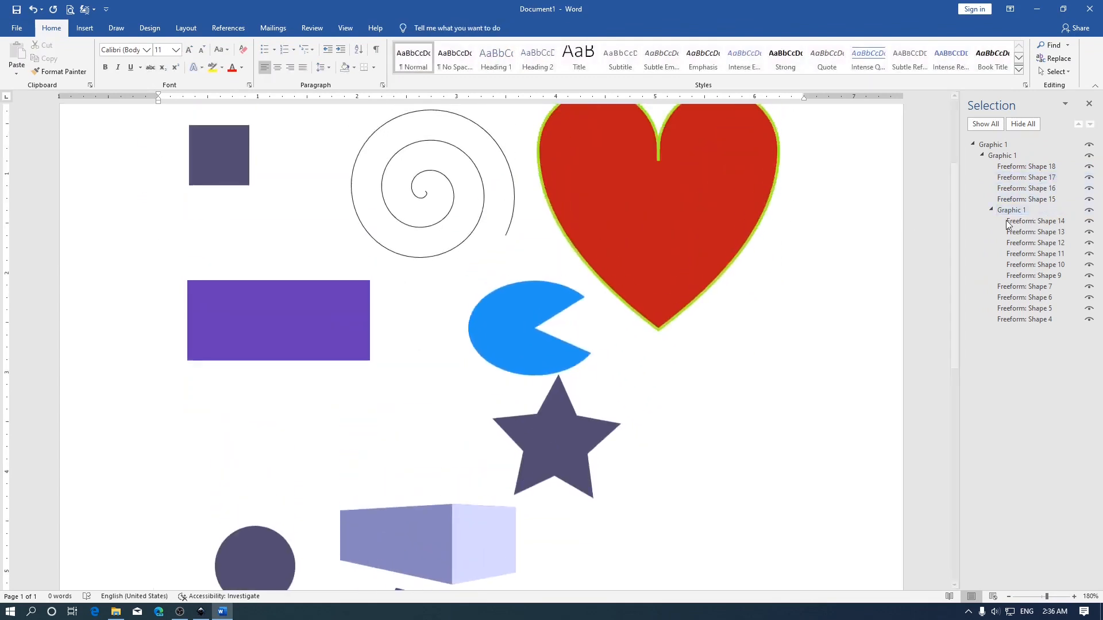
- Select Freeform: Shapes 14, 13, 12 and 11 of the nested box group, and Shapes 5 and 4, to identify each in the drawing
click(1024, 222)
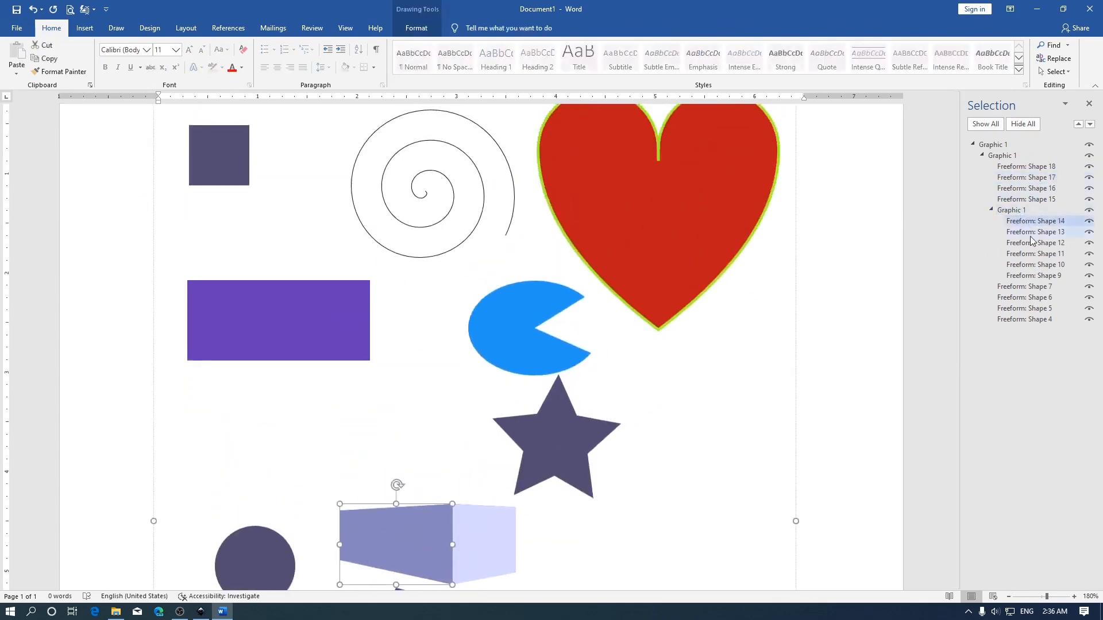
click(1032, 232)
click(1034, 244)
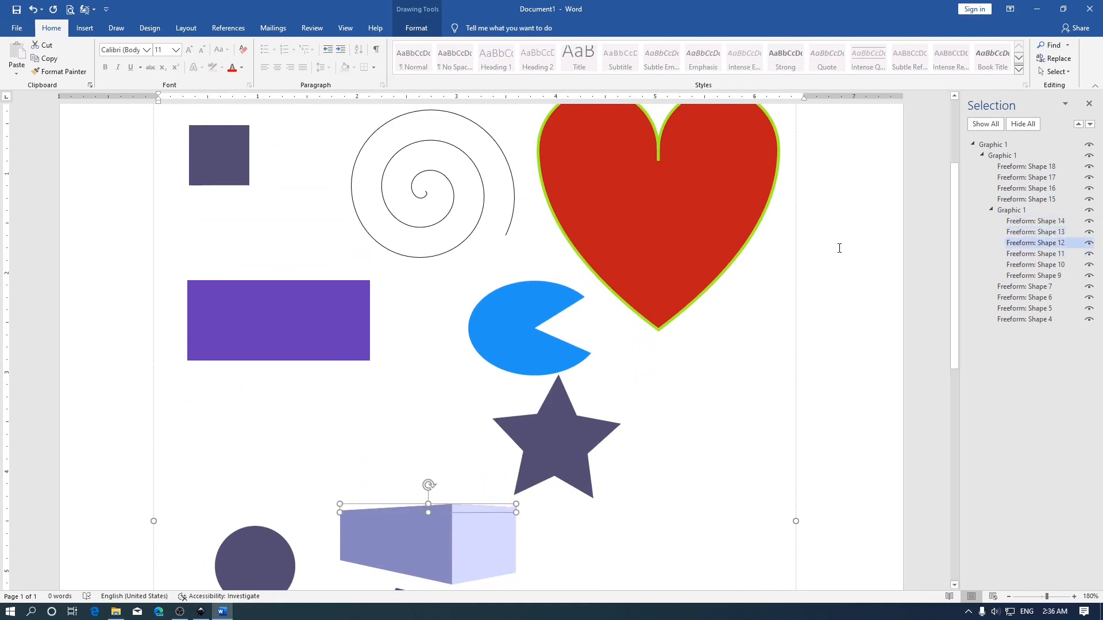
scroll(839, 248, down, 3)
click(1014, 254)
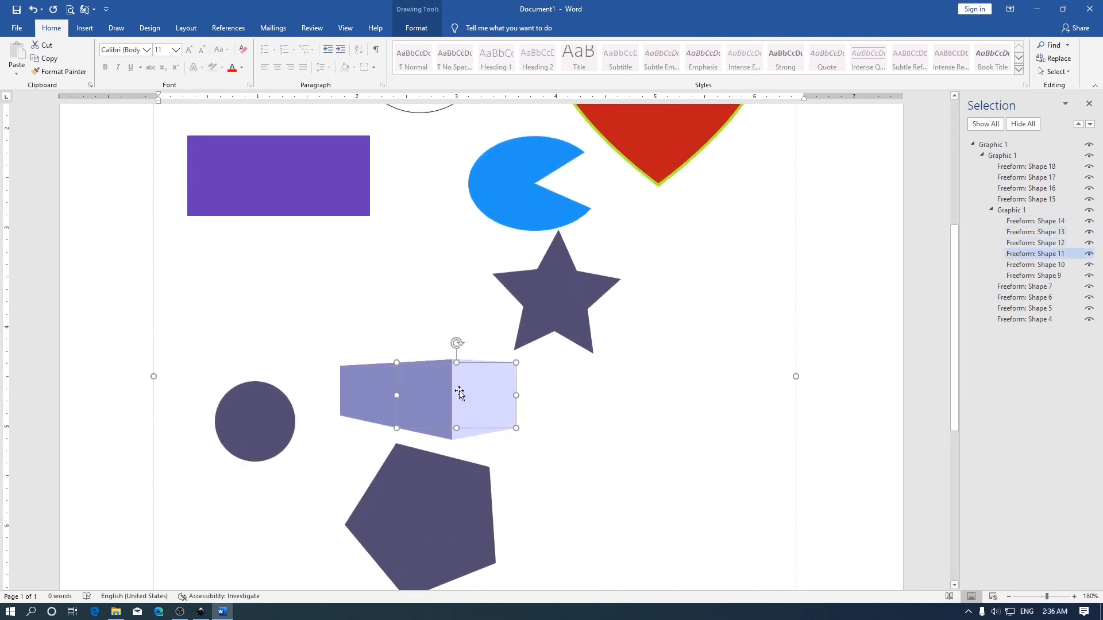
click(1027, 310)
click(1028, 321)
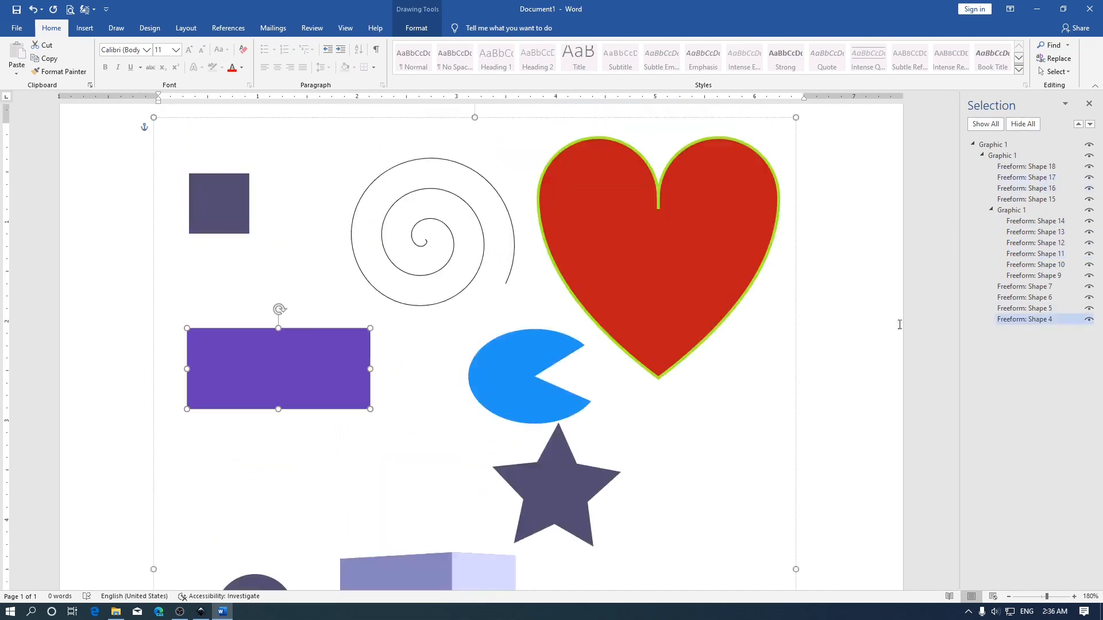
- Move the spiral slightly down and toward the dark square within the drawing
click(480, 175)
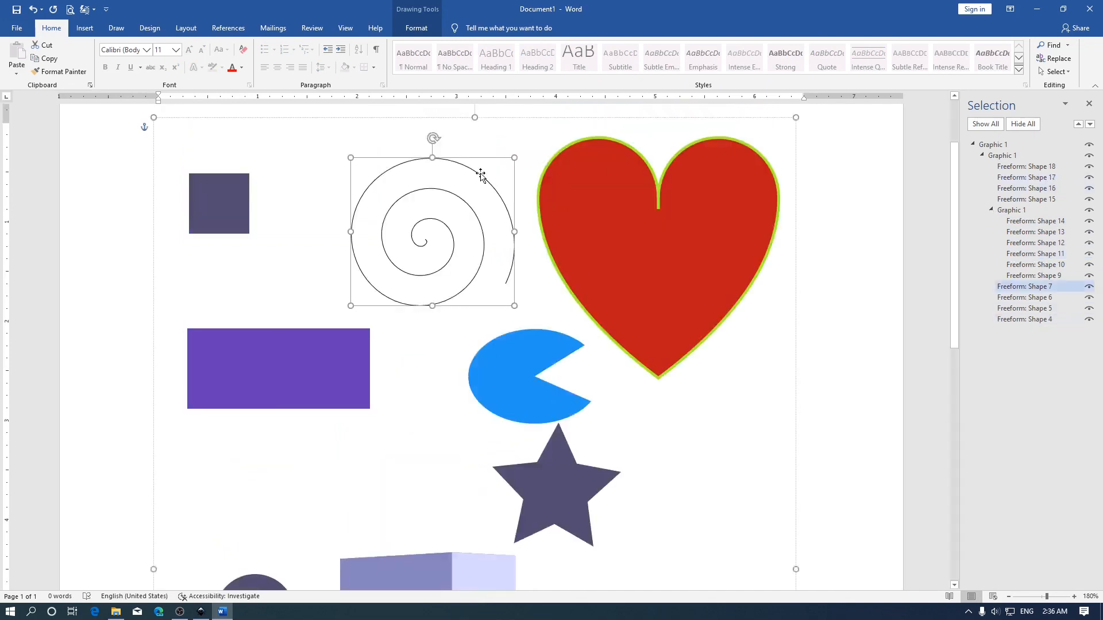
drag(481, 176, 446, 191)
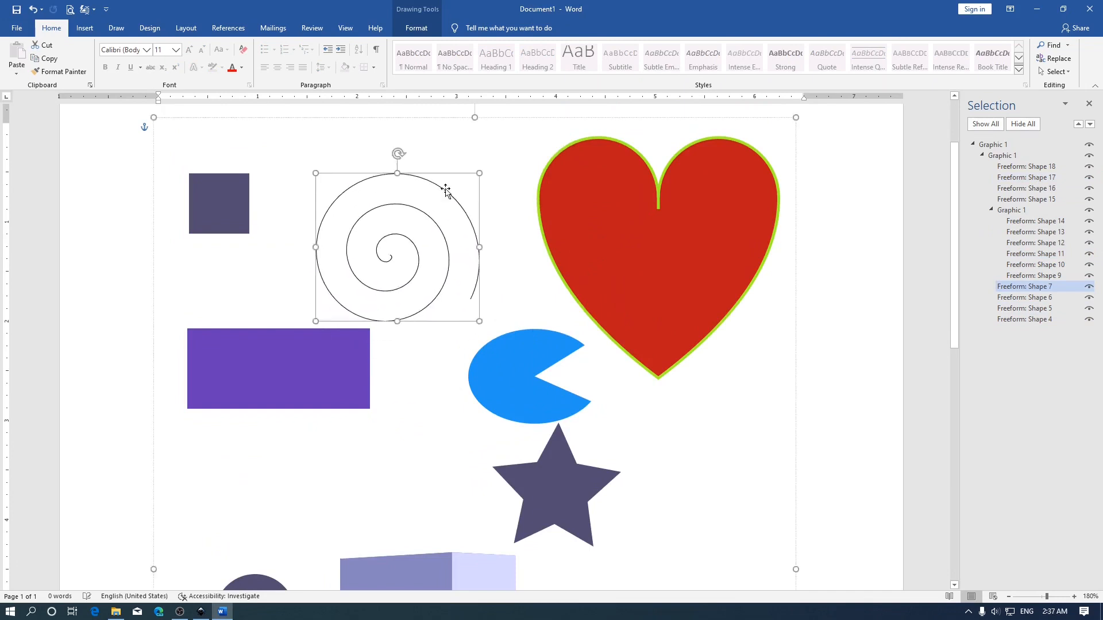
- Ungroup the outermost Graphic 1 group of the drawing
click(427, 118)
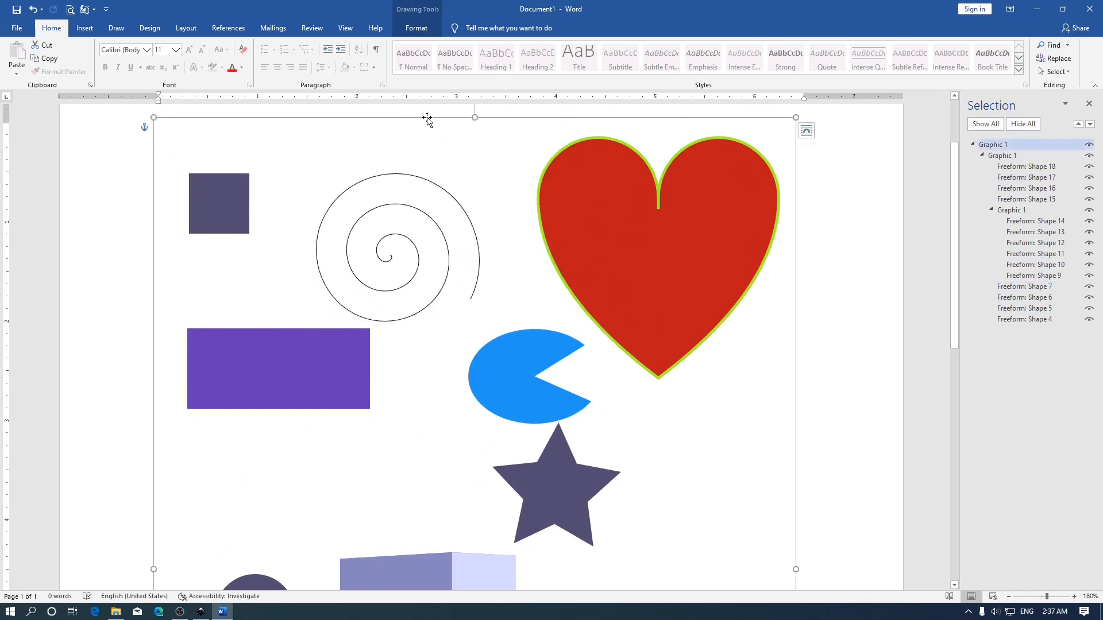
right_click(428, 119)
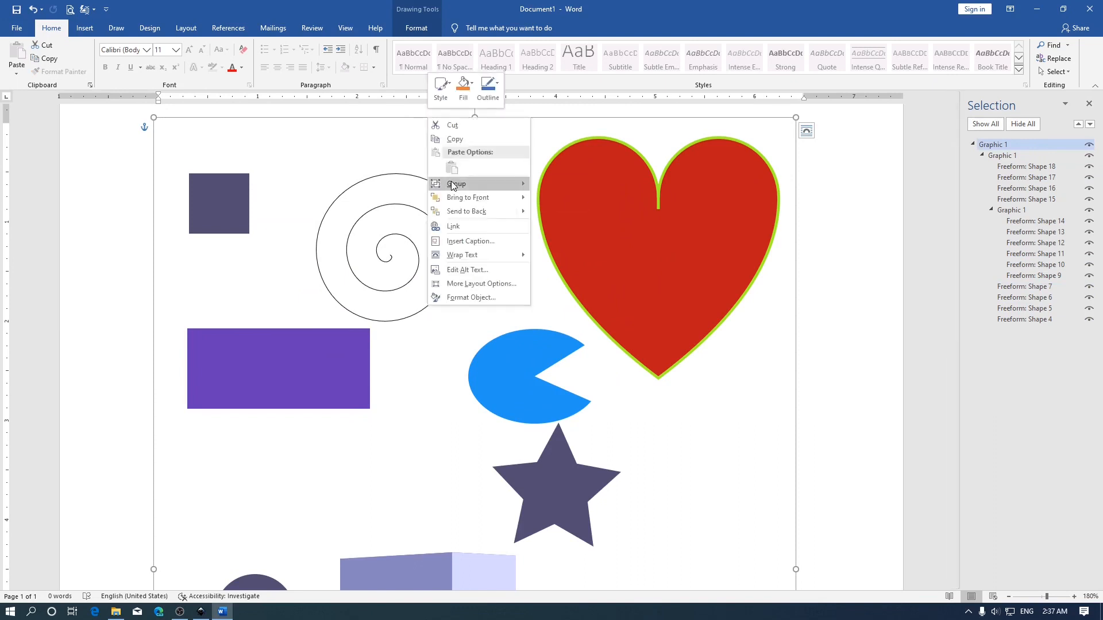
mouse_move(454, 184)
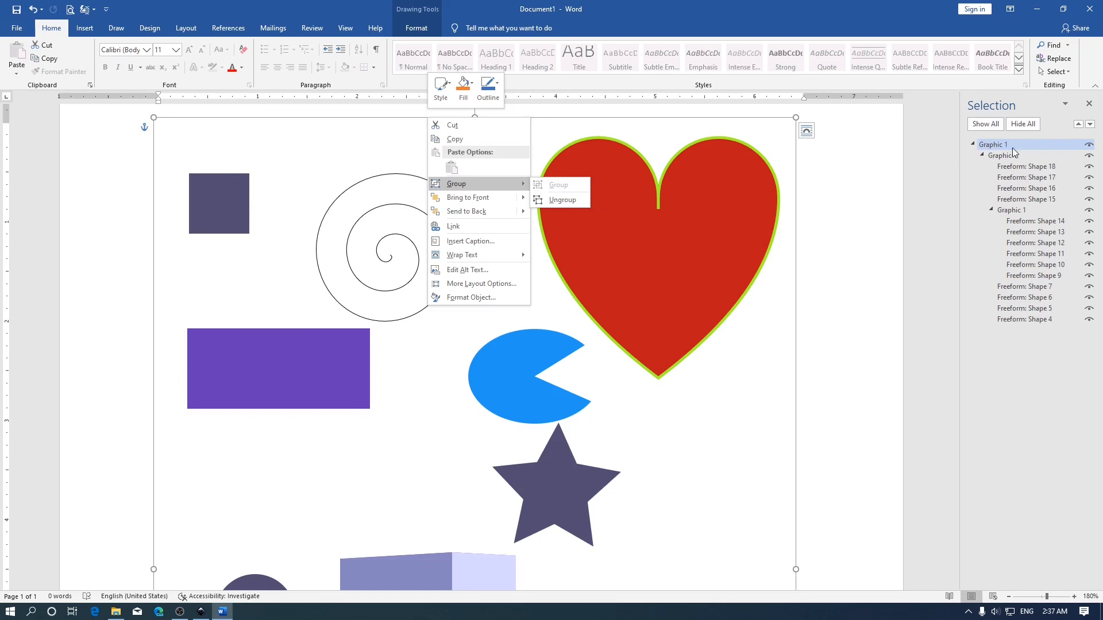
click(559, 200)
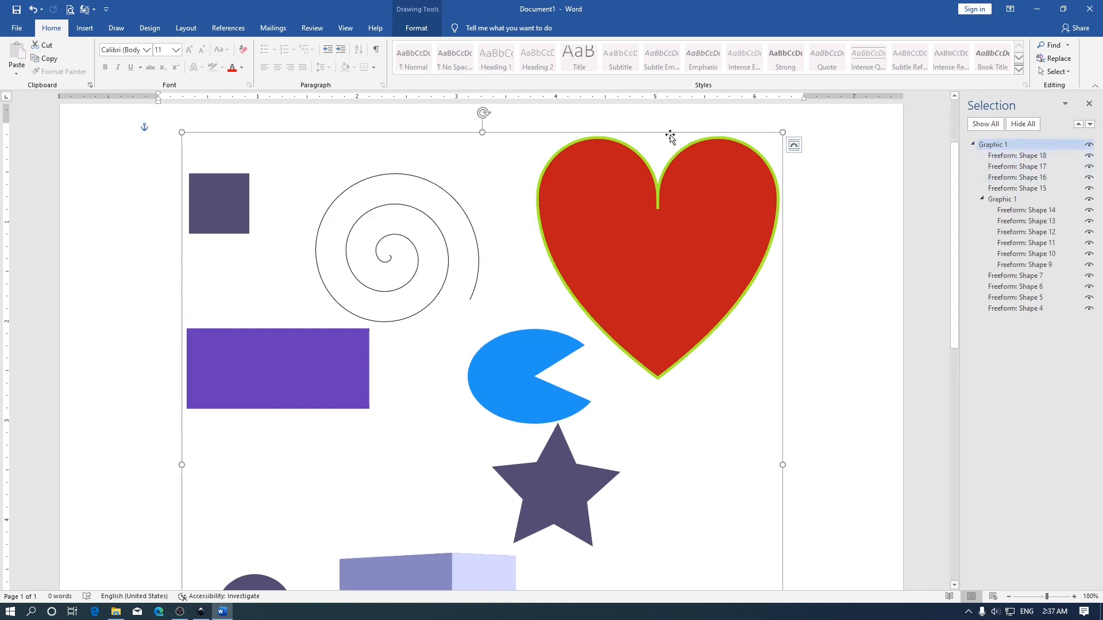
- Move the ungrouped drawing further down the page, and undo the move and the ungrouping
drag(559, 136, 565, 216)
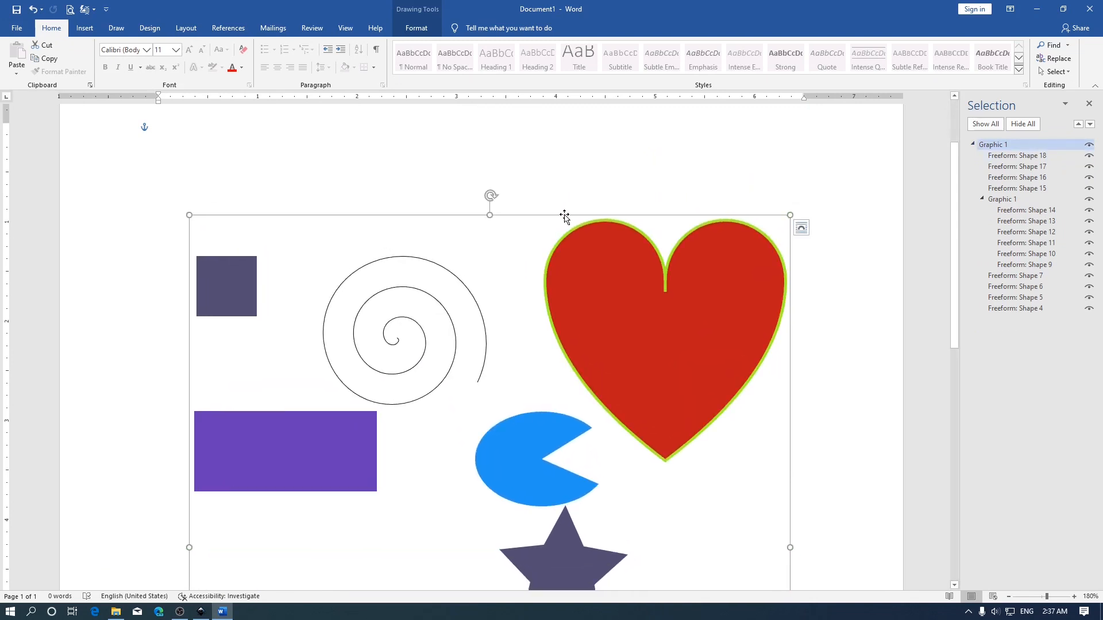
scroll(564, 216, down, 1)
scroll(564, 214, up, 3)
scroll(584, 313, down, 1)
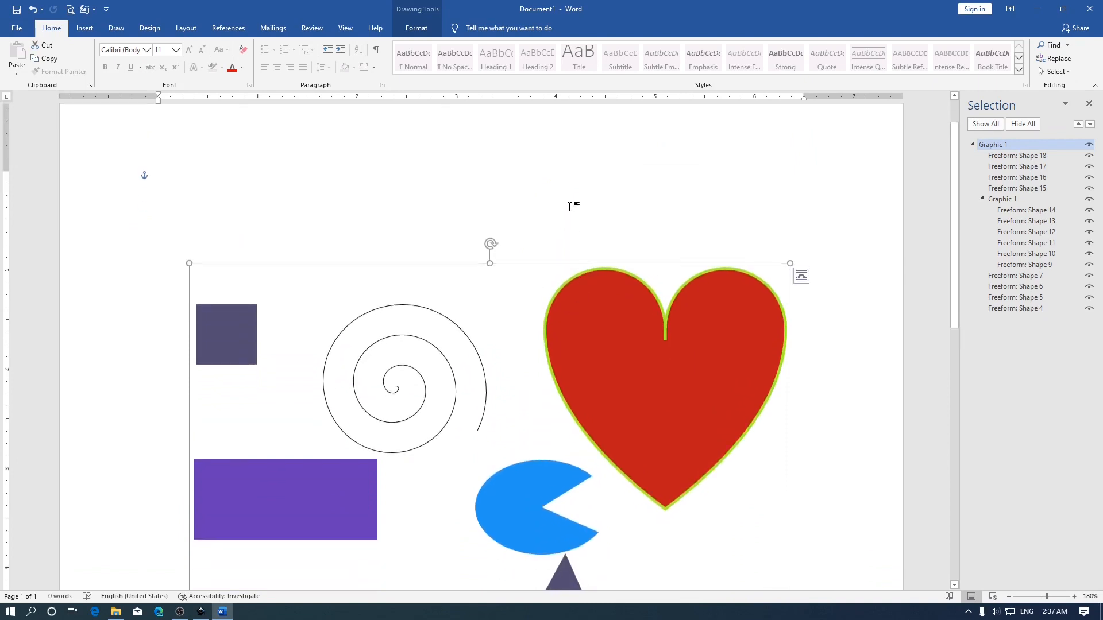
scroll(569, 206, down, 2)
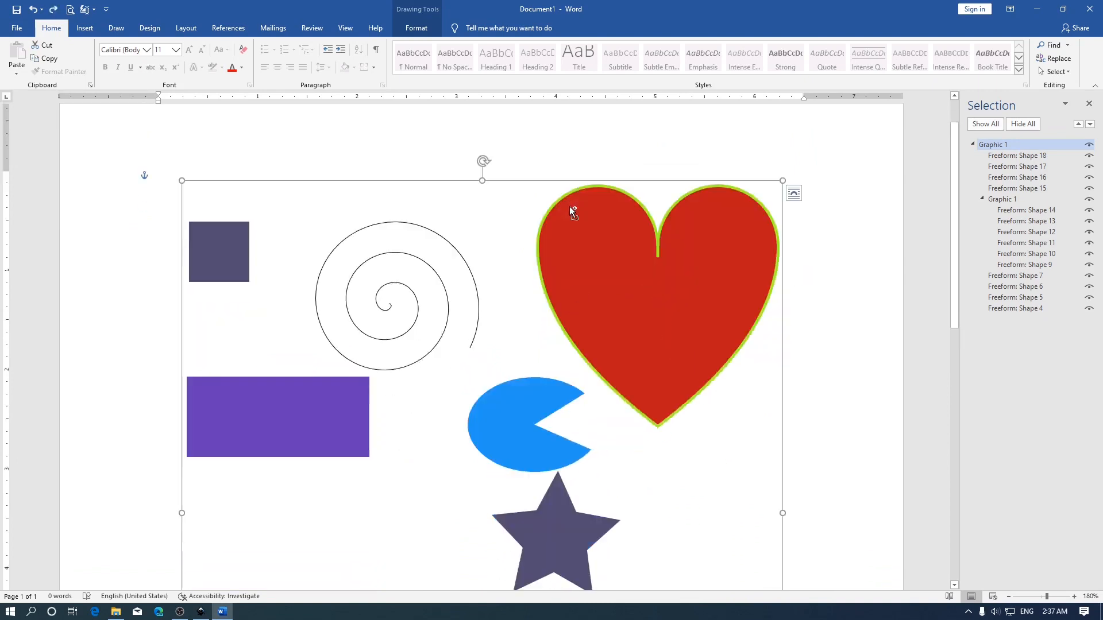
key(ctrl+z)
- Ungroup the outermost Graphic 1 group again to compare the object hierarchy, and undo the ungrouping
click(1015, 144)
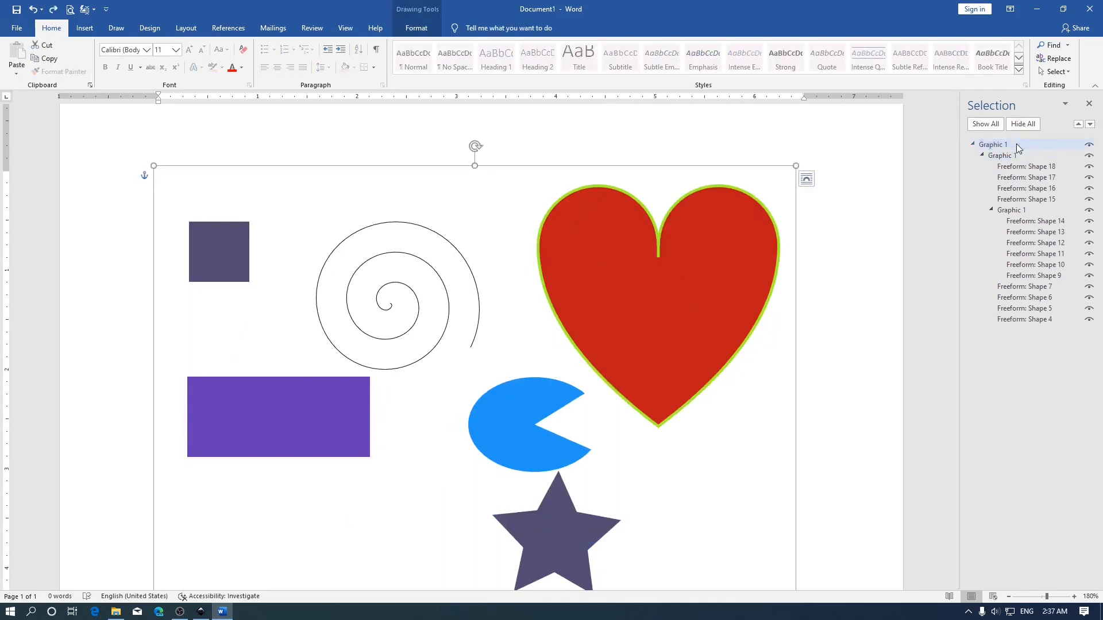
click(1016, 151)
click(1014, 145)
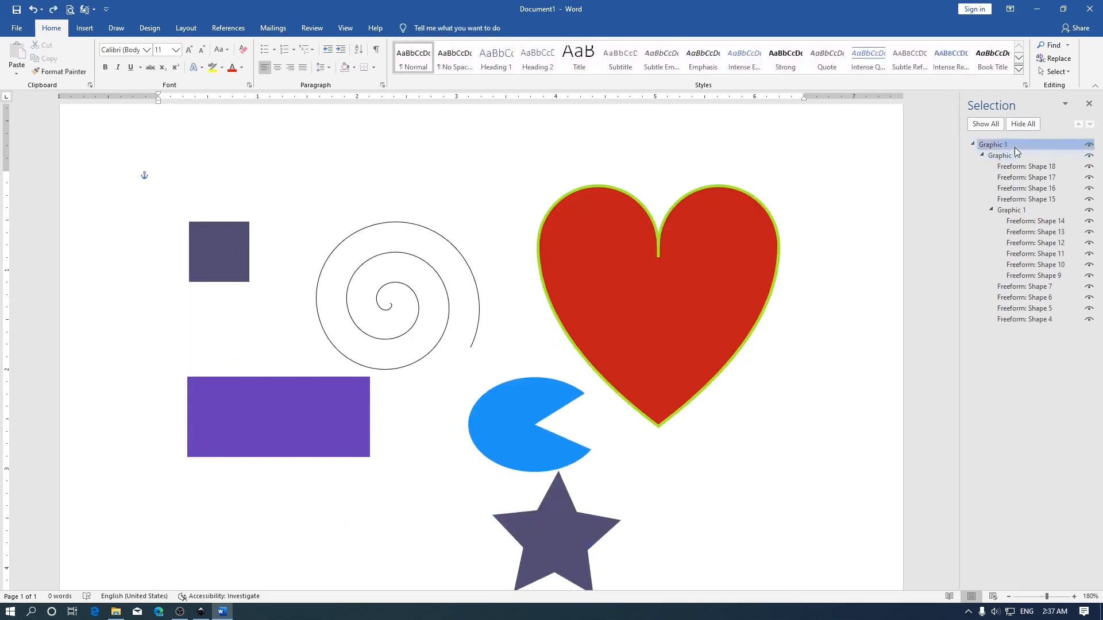
right_click(532, 165)
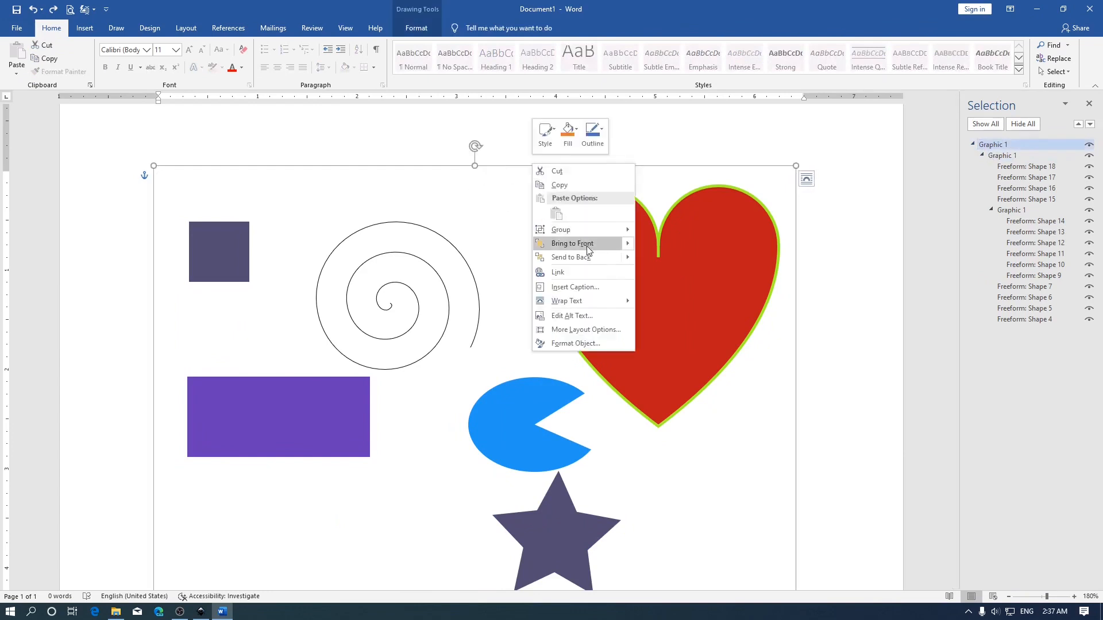
mouse_move(592, 228)
click(669, 243)
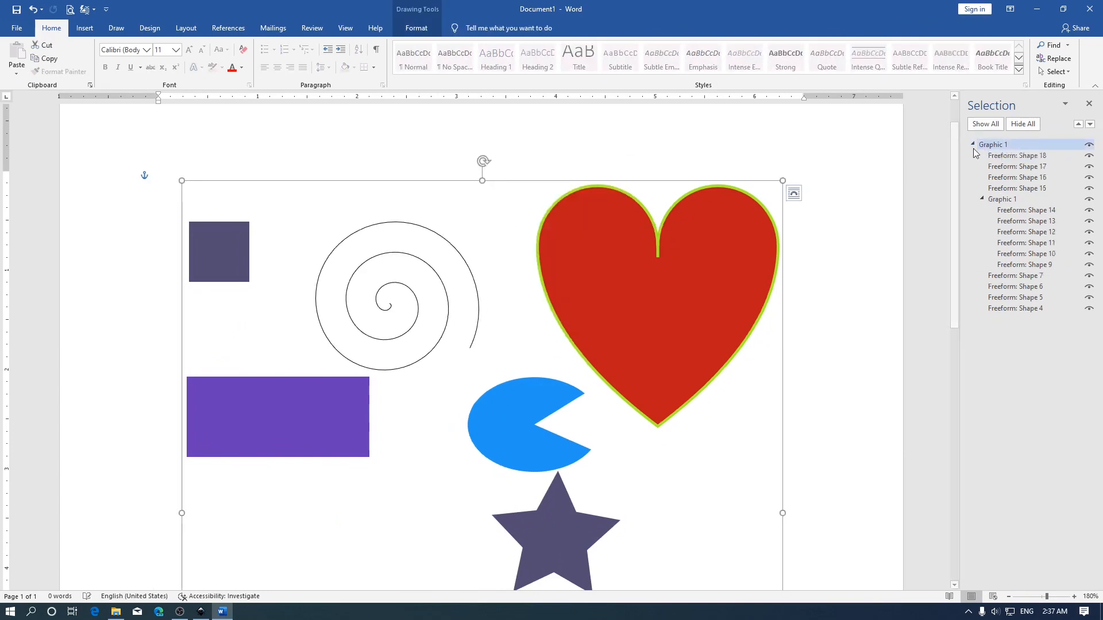
key(ctrl+z)
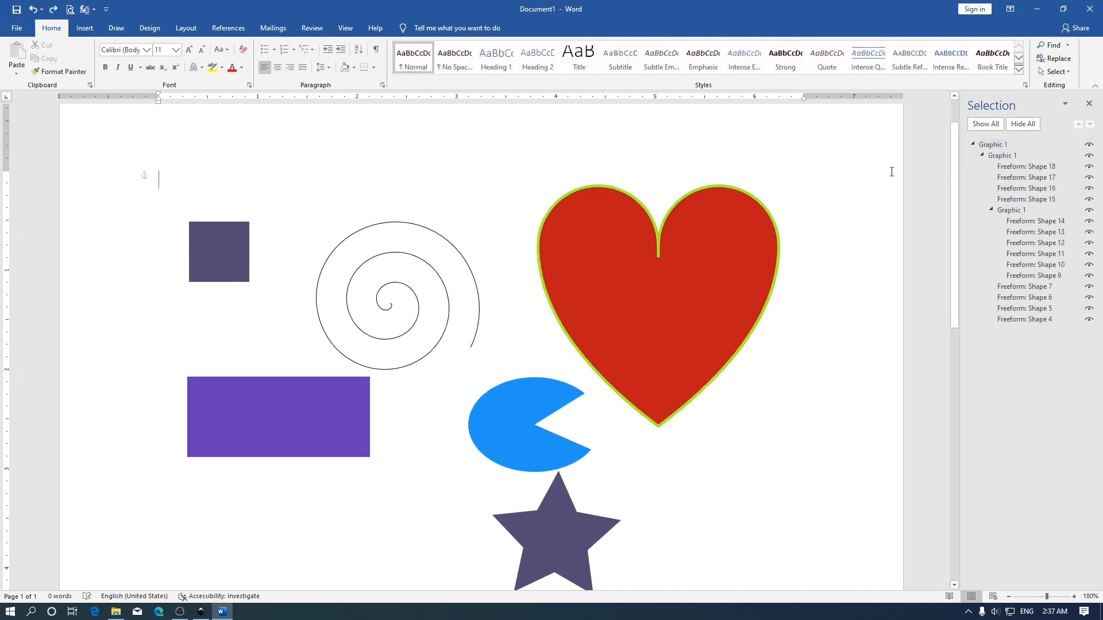
- Collapse and expand the nested Graphic 1 groups to examine the drawing's object hierarchy
click(1017, 149)
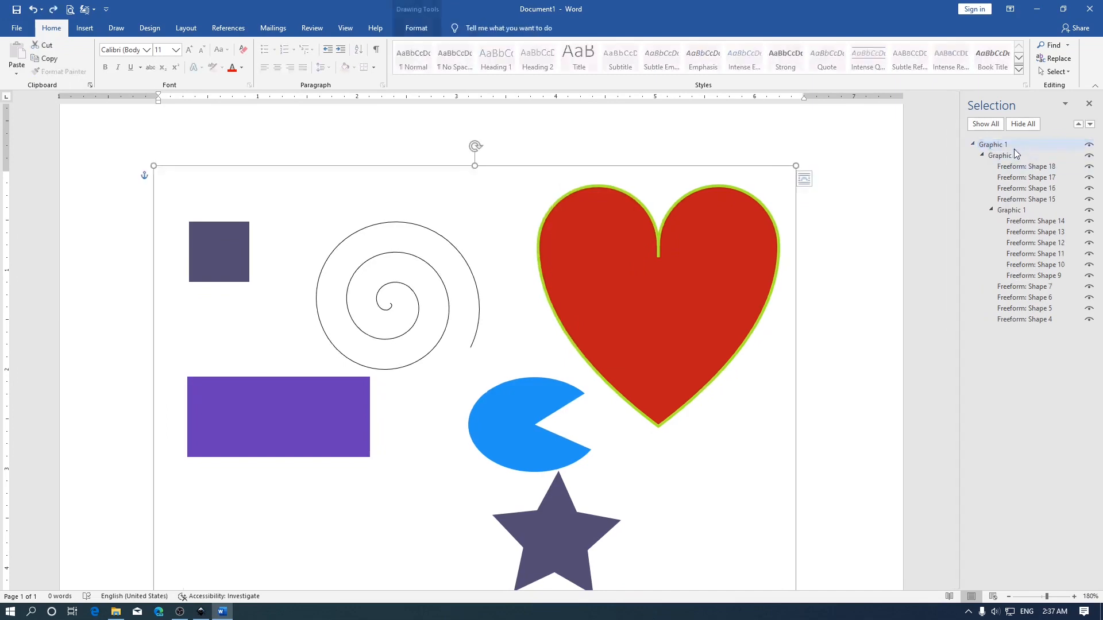
click(972, 144)
click(972, 144)
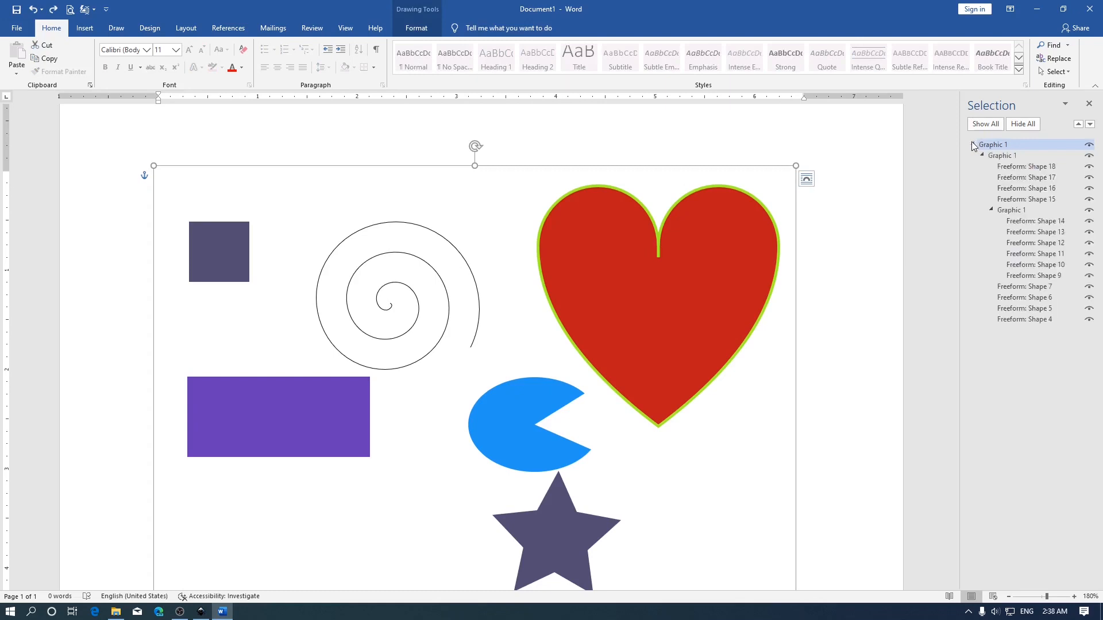
click(972, 144)
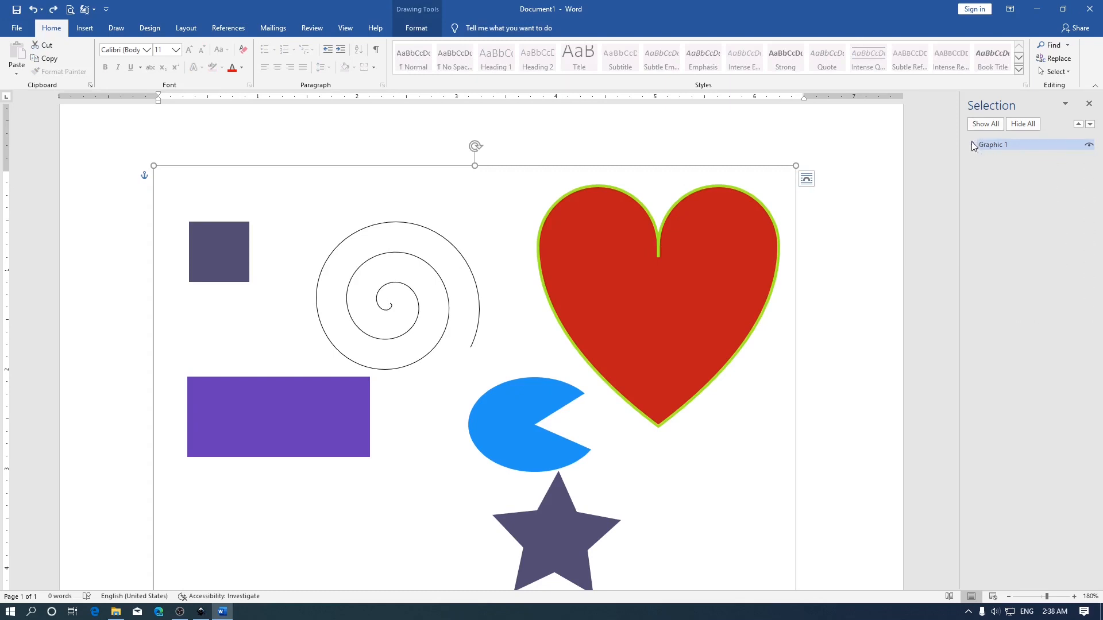
click(972, 144)
click(982, 155)
click(982, 155)
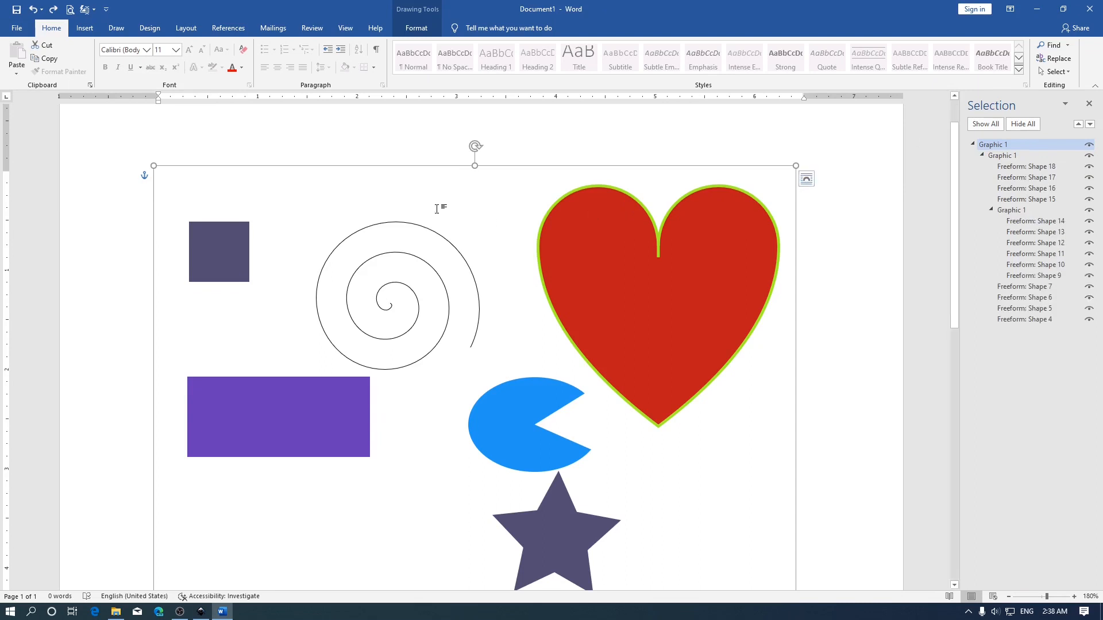
- Ungroup the outermost Graphic 1 group and the Graphic 1 group inside it, and look over the separated shapes
right_click(526, 166)
mouse_move(601, 227)
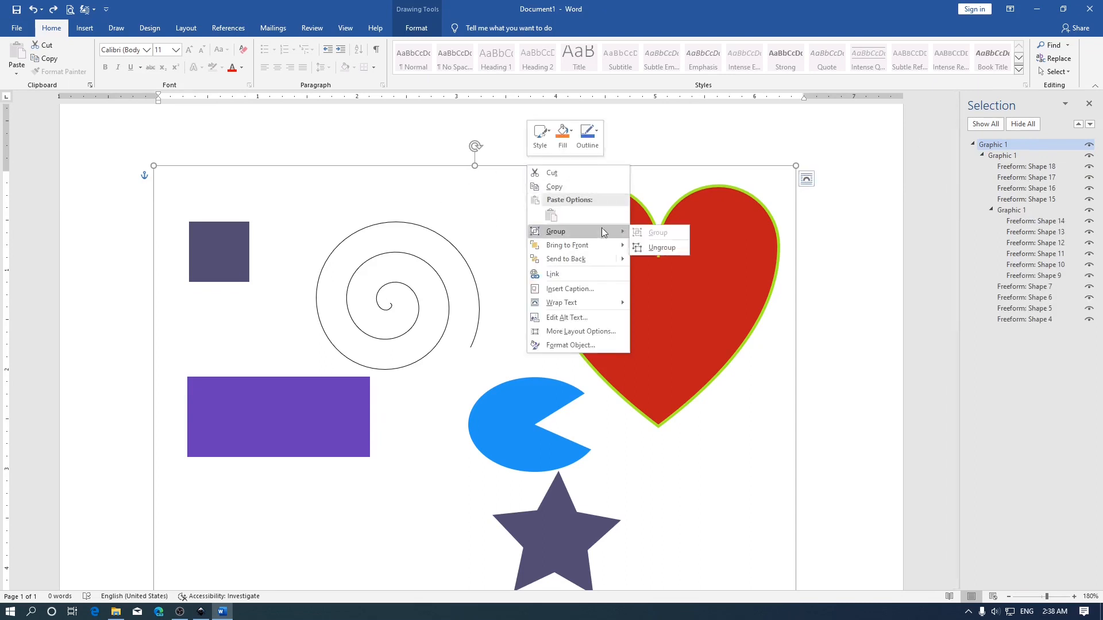
click(678, 248)
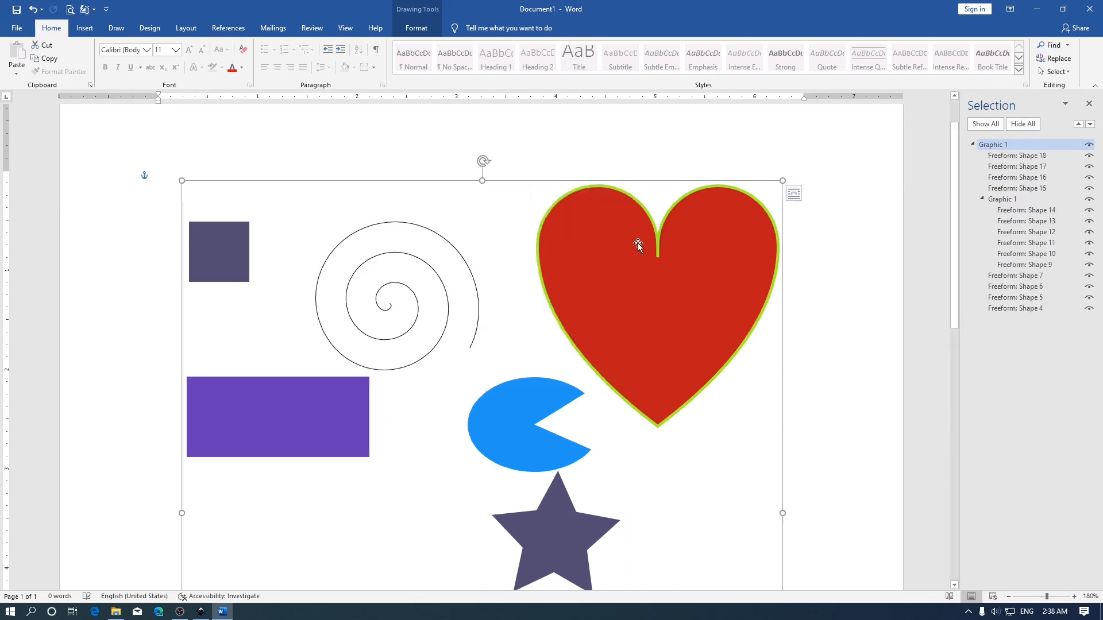
right_click(493, 183)
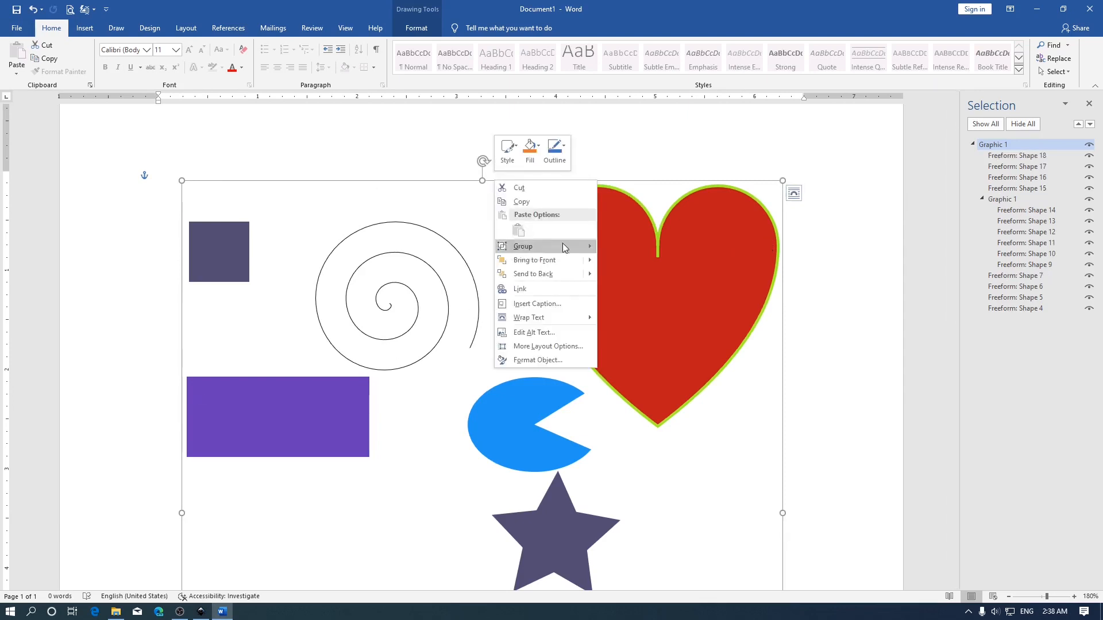
mouse_move(562, 244)
click(625, 261)
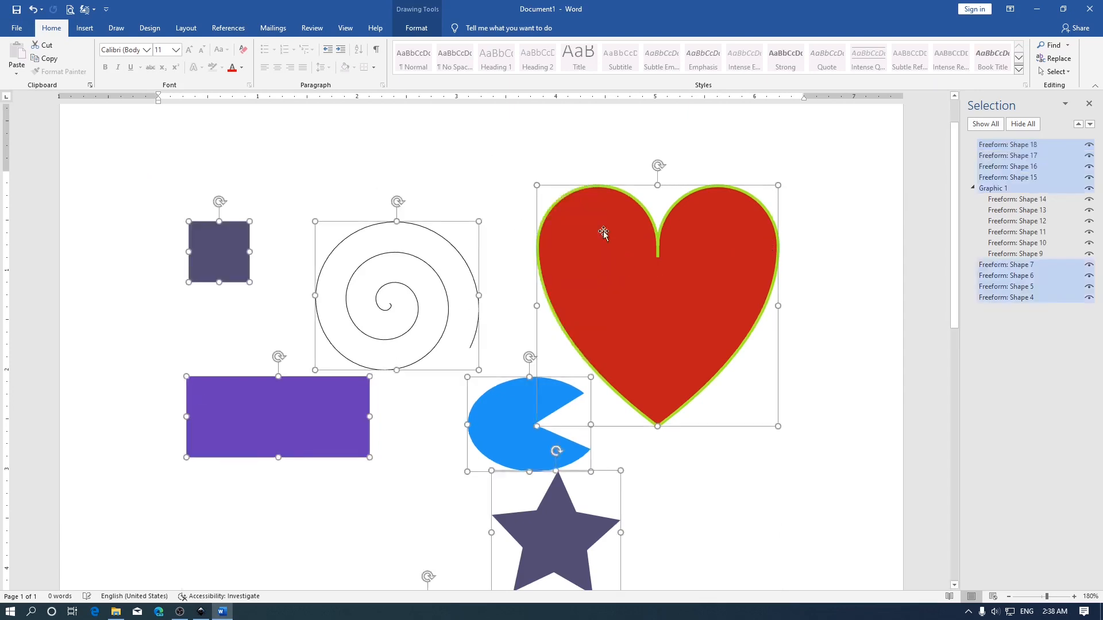
scroll(433, 305, down, 4)
scroll(610, 295, up, 4)
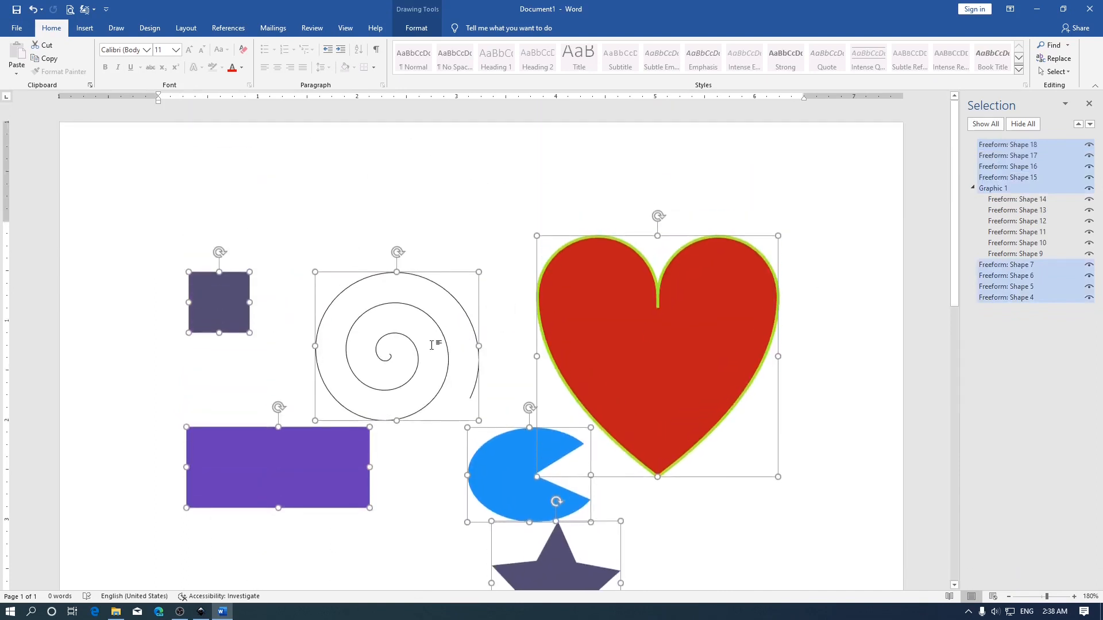
scroll(816, 233, down, 1)
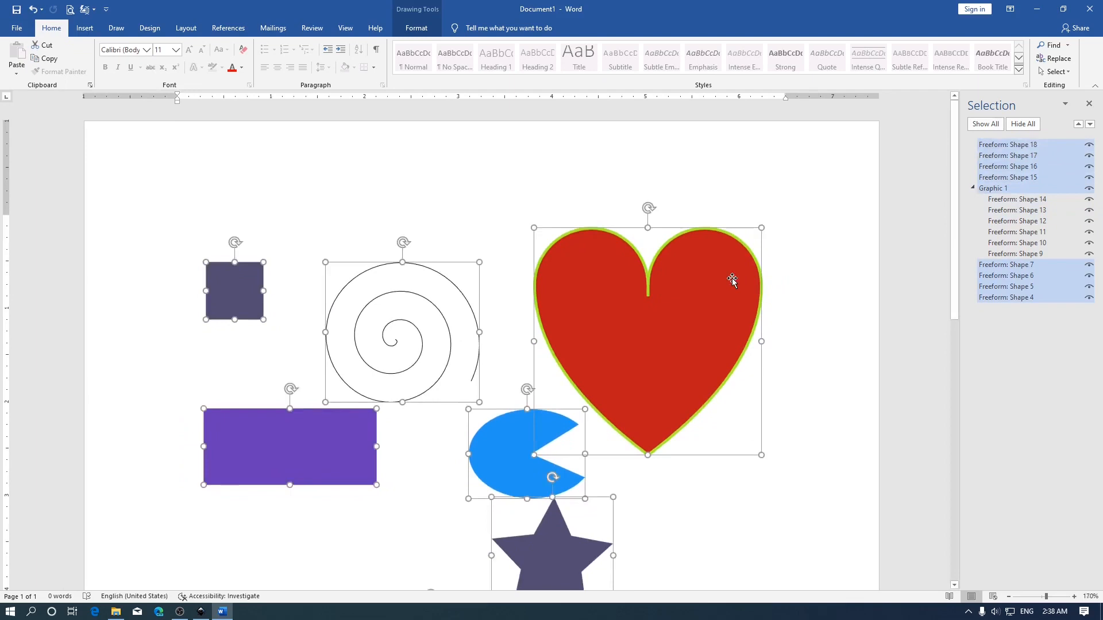
scroll(858, 214, down, 3)
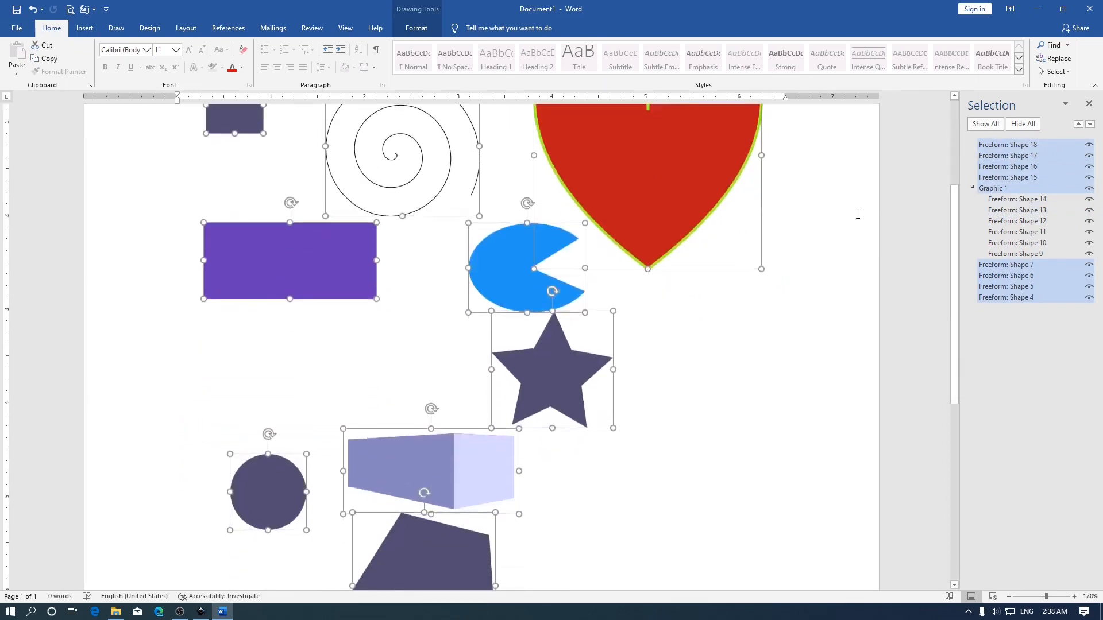
scroll(857, 214, up, 3)
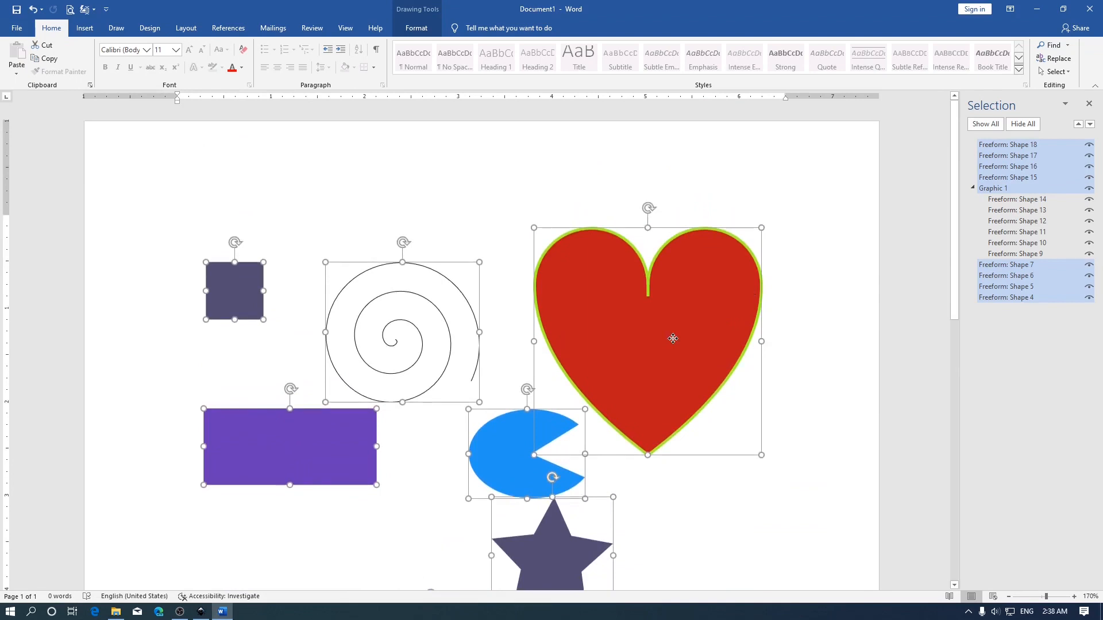
- Apply the light-blue style from the last row of Theme Styles to the star
scroll(672, 339, down, 5)
click(536, 253)
scroll(536, 253, up, 4)
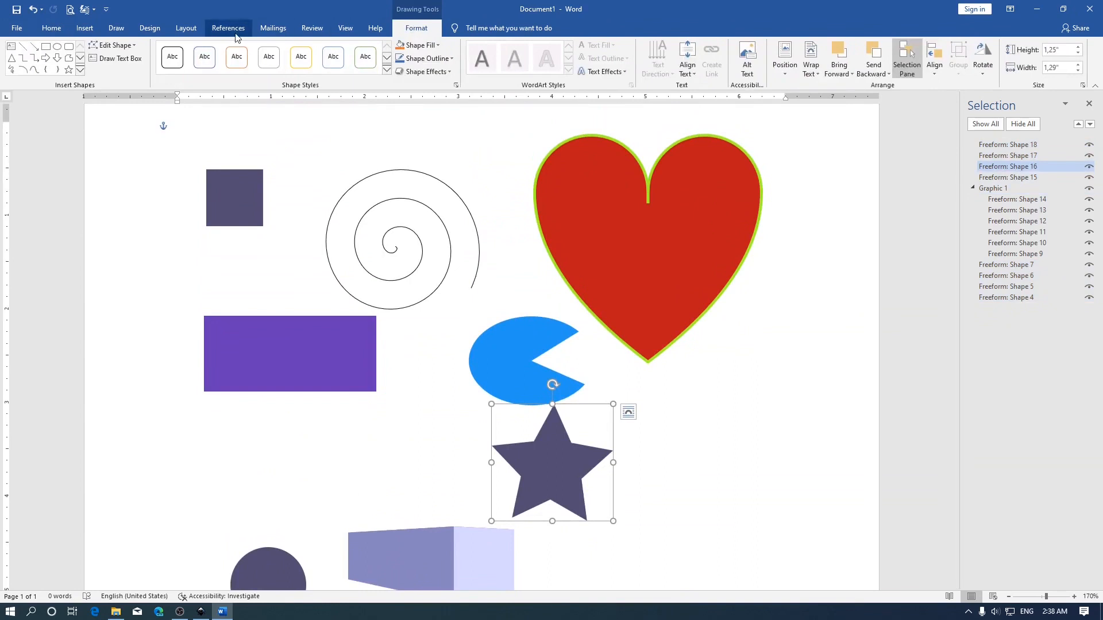
click(385, 70)
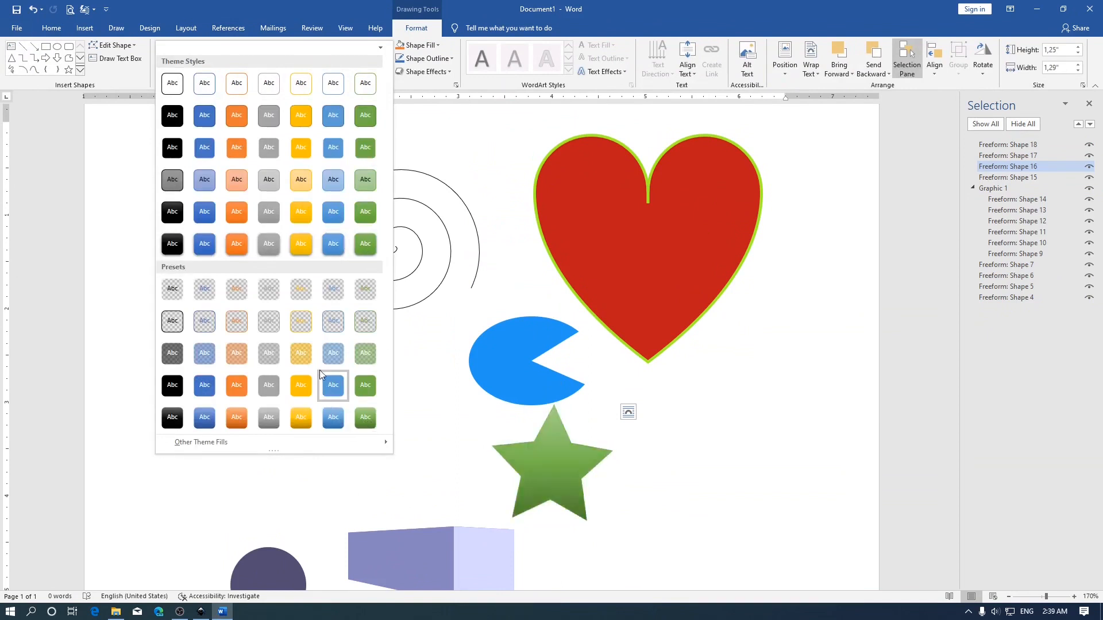
click(329, 239)
scroll(448, 206, down, 3)
scroll(499, 170, up, 3)
- Fill the heart with light gold and set its outline to dark gold
click(603, 212)
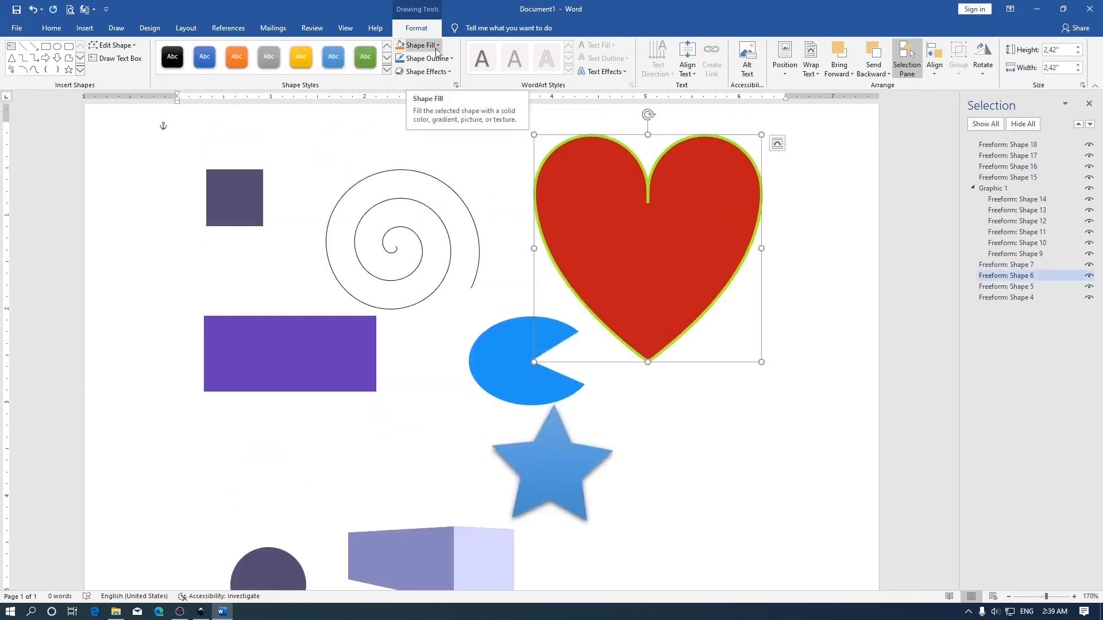
click(437, 48)
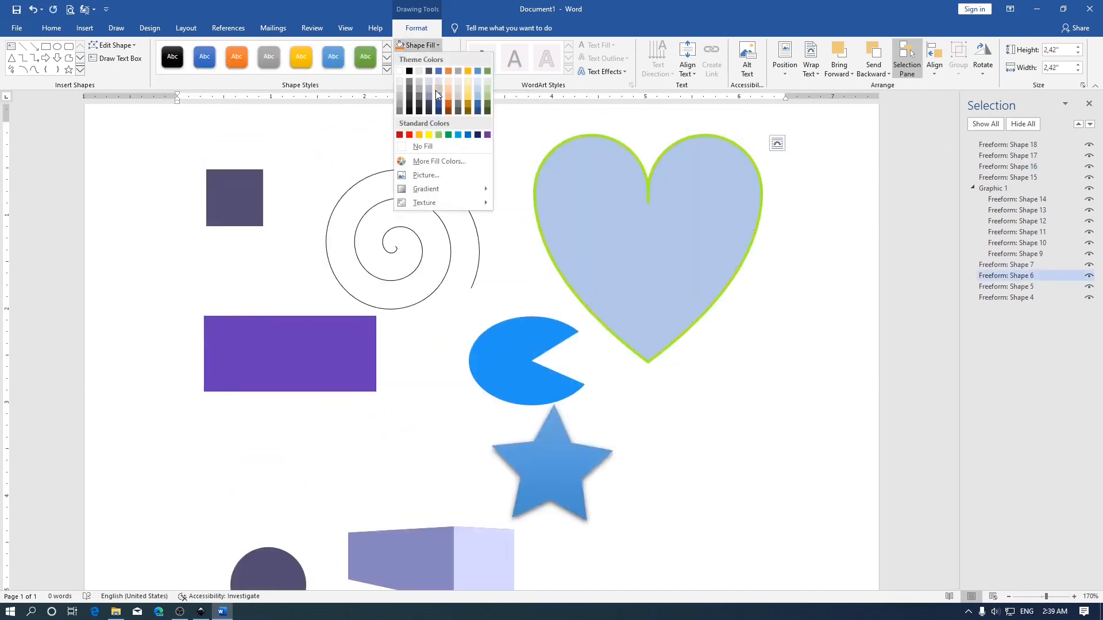
click(468, 99)
click(437, 61)
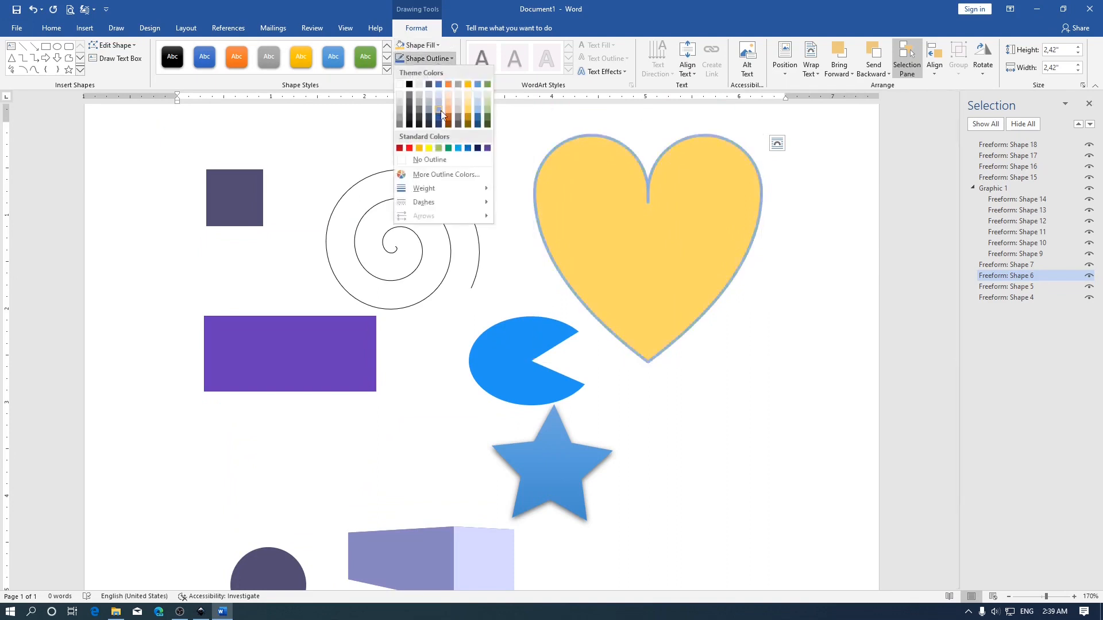
click(467, 122)
- Group the heart and the star, move the group slightly downward, and undo the move
scroll(658, 239, down, 3)
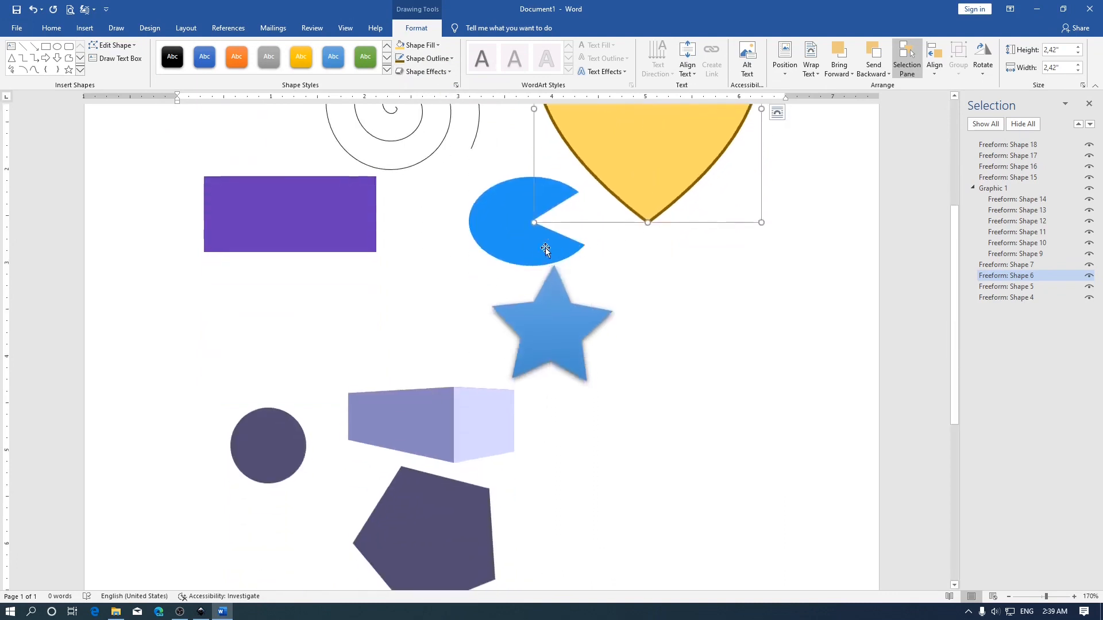
scroll(542, 247, up, 1)
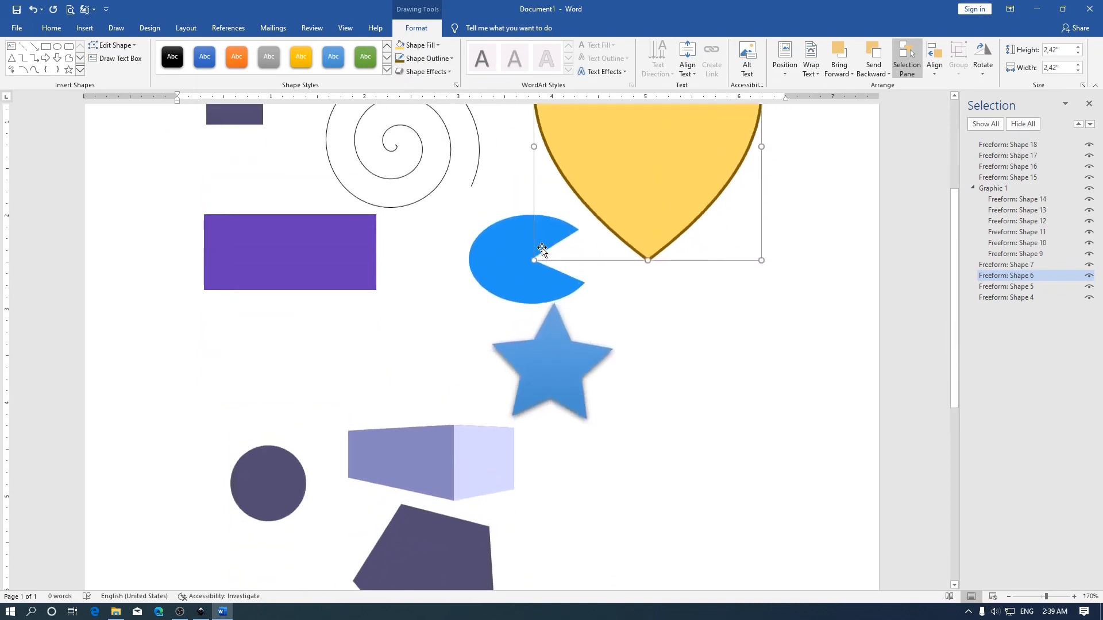
shift+click(551, 366)
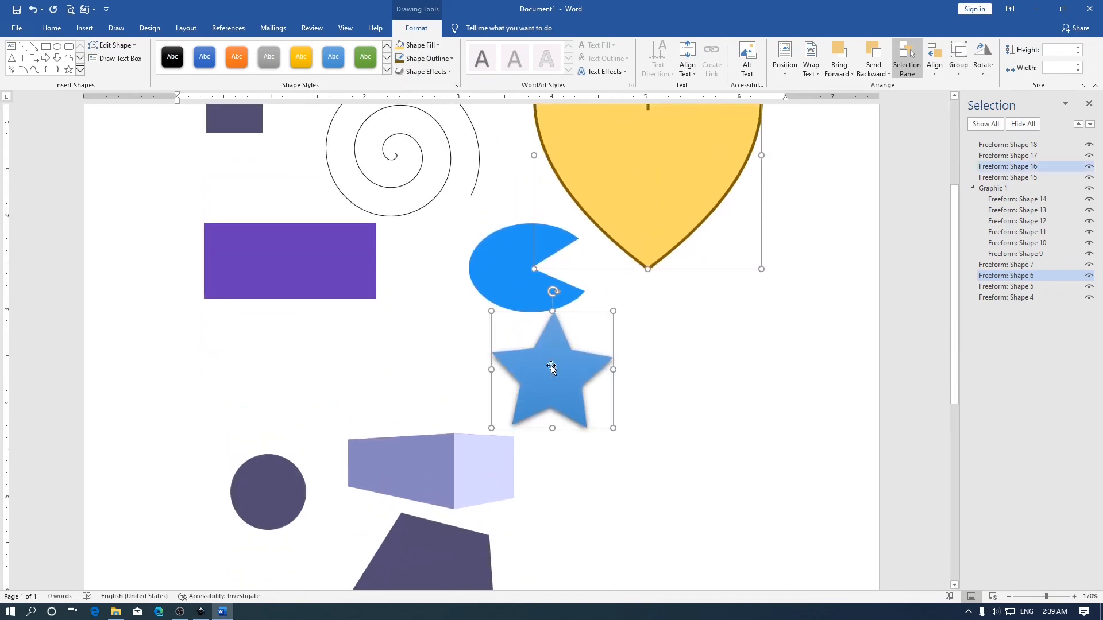
right_click(550, 365)
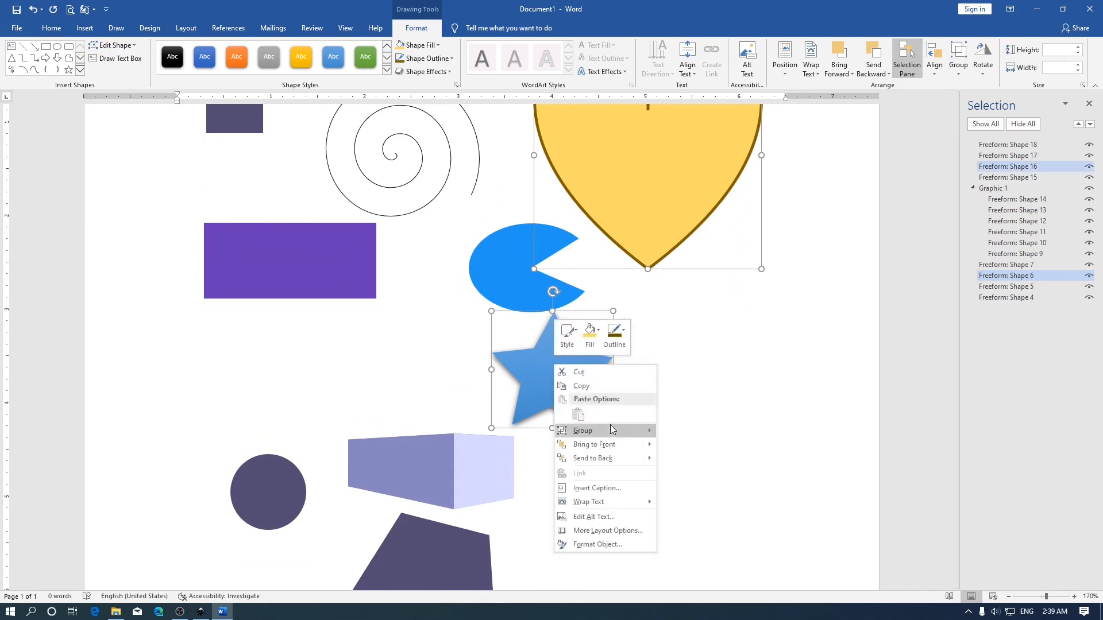
mouse_move(610, 430)
click(709, 431)
scroll(825, 338, up, 3)
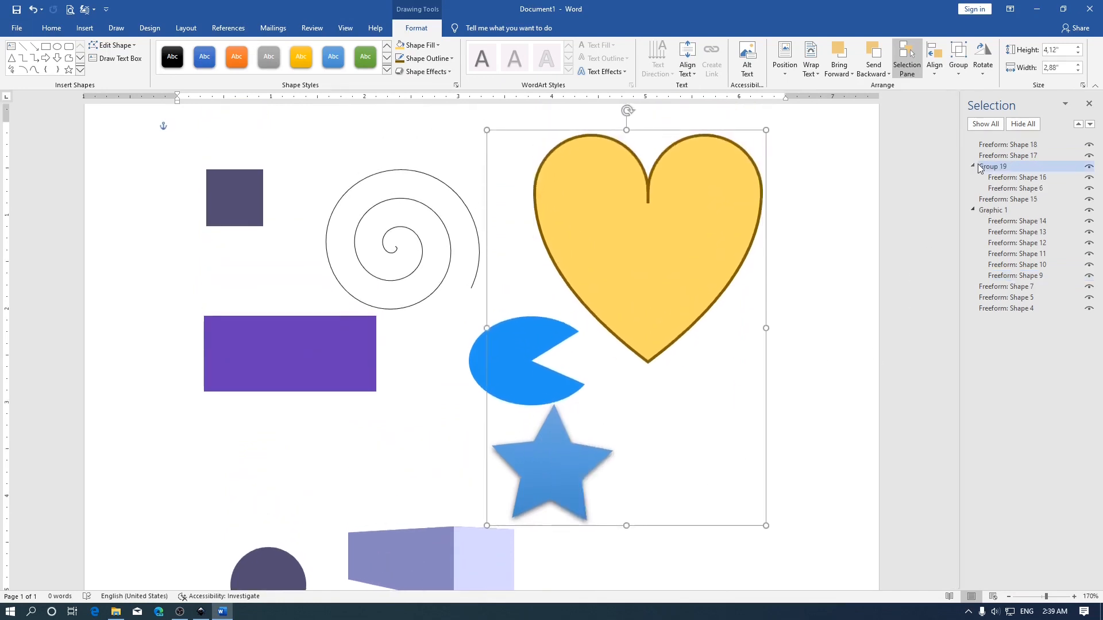
drag(655, 244, 676, 283)
key(ctrl+z)
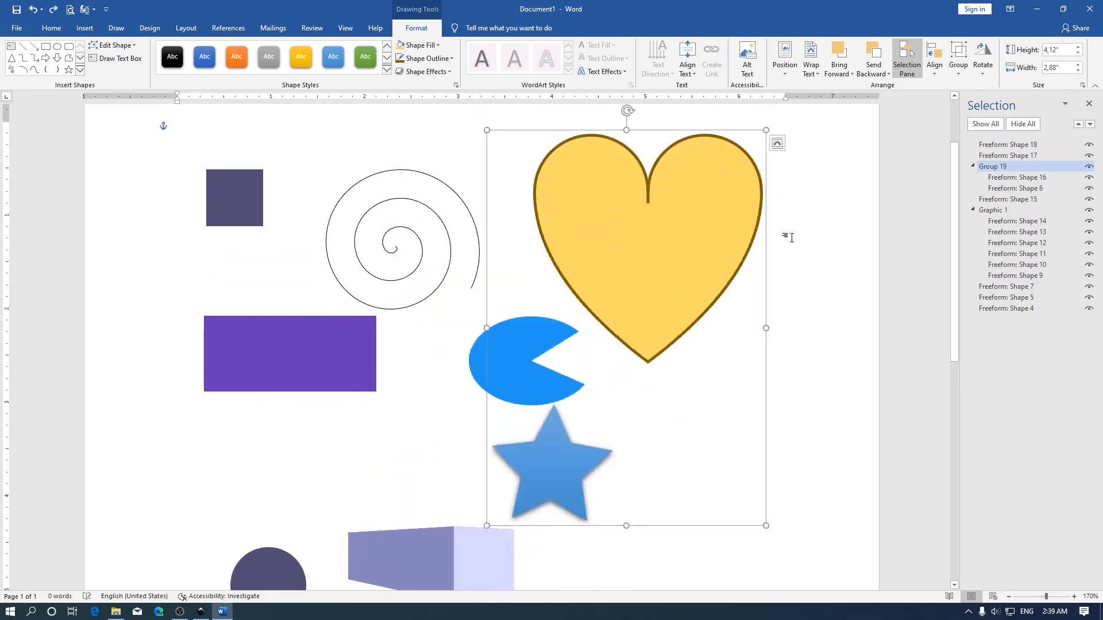
- Apply the light-blue double-headed arrow preset style to the spiral
click(330, 272)
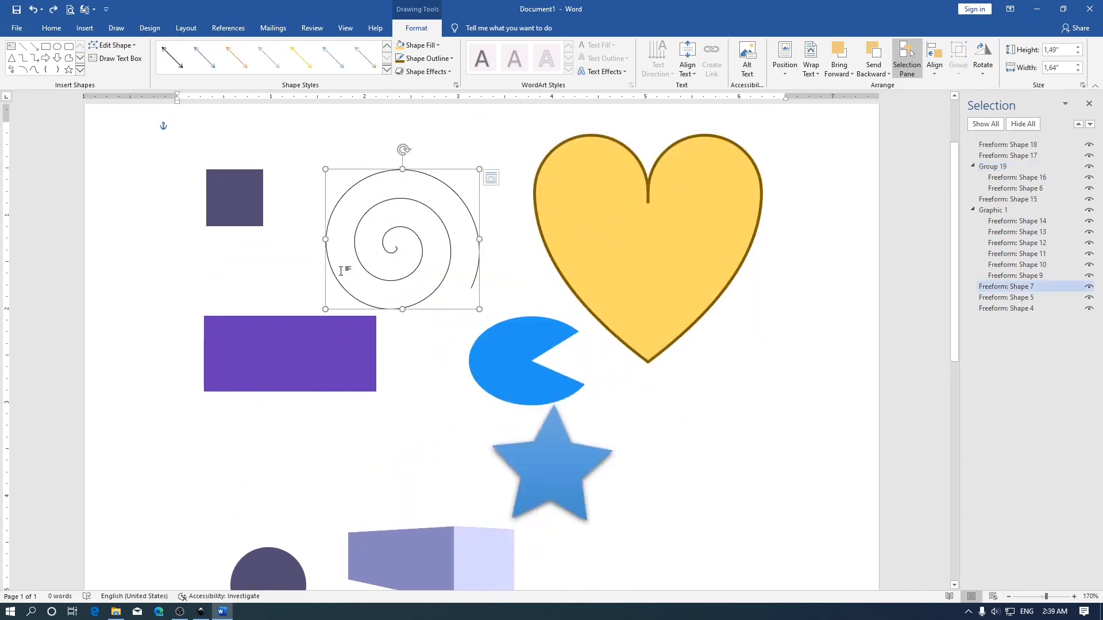
click(387, 70)
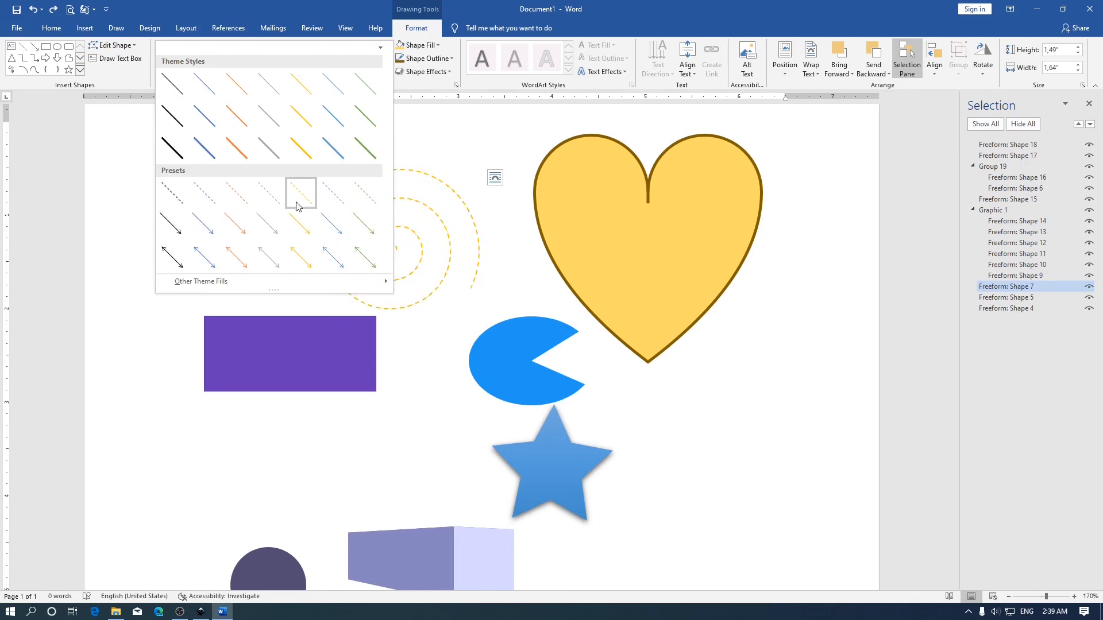
click(331, 255)
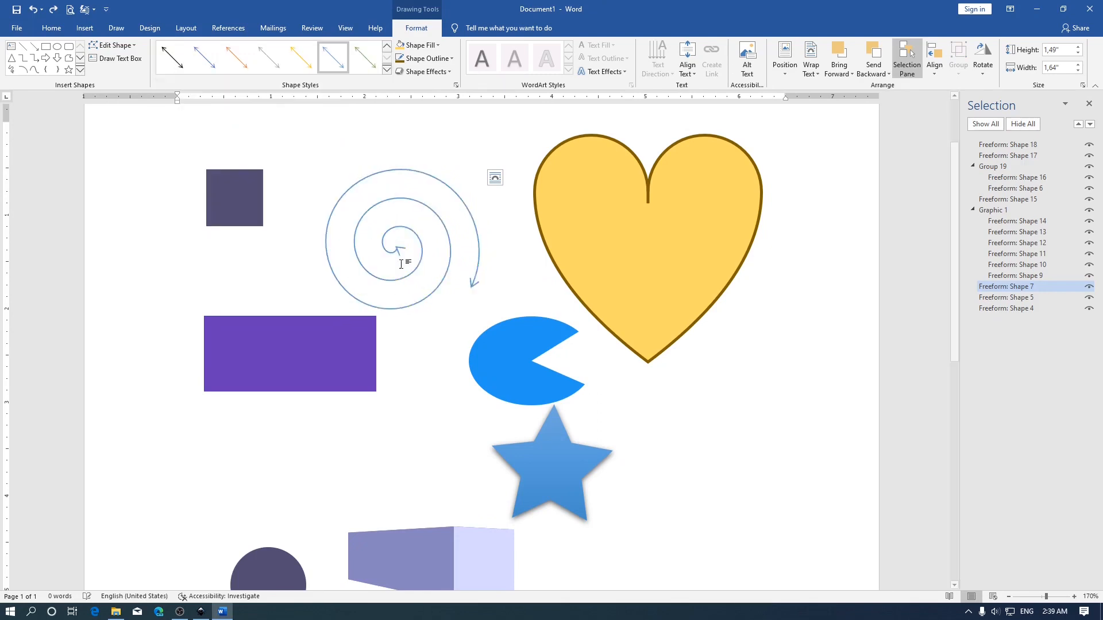
- Apply the green gradient shape style and a bevel effect to the box group above the pentagon
scroll(492, 280, down, 5)
click(477, 289)
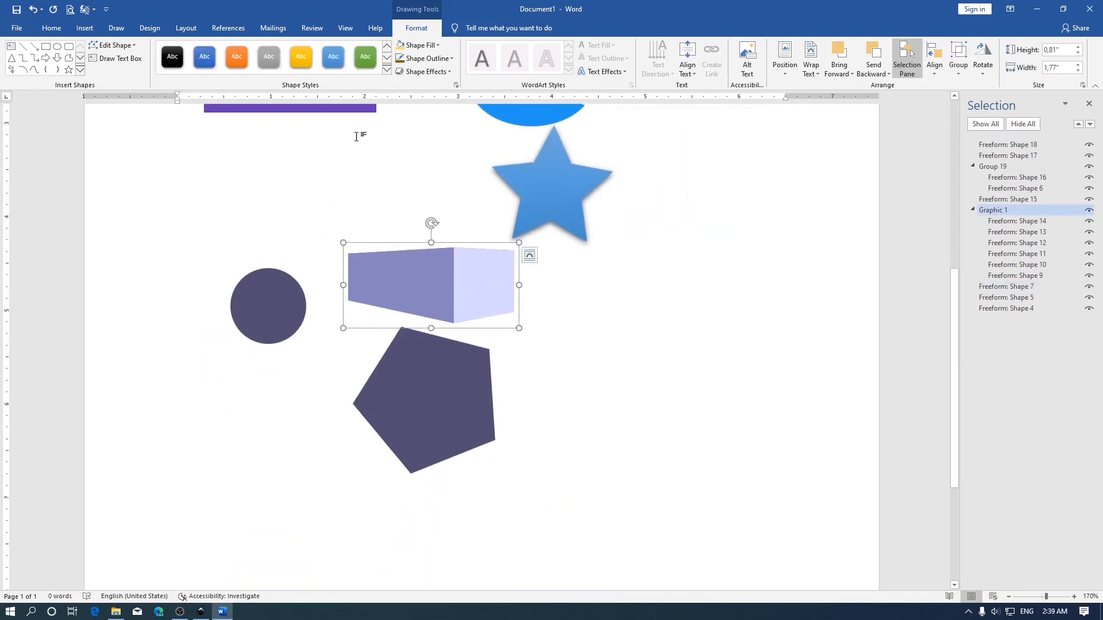
click(358, 56)
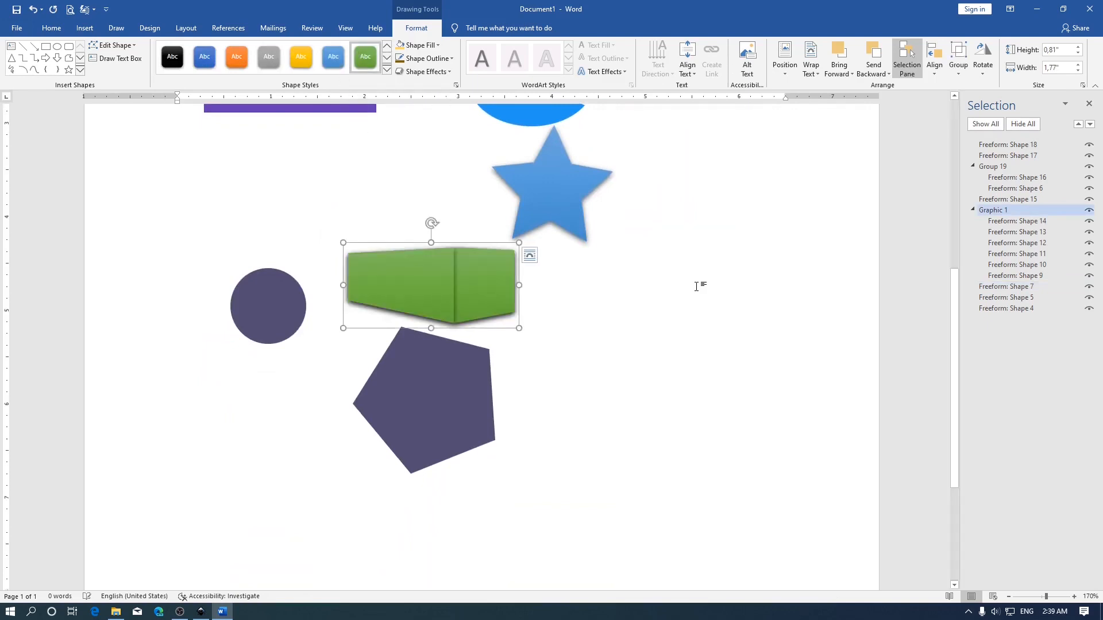
click(386, 70)
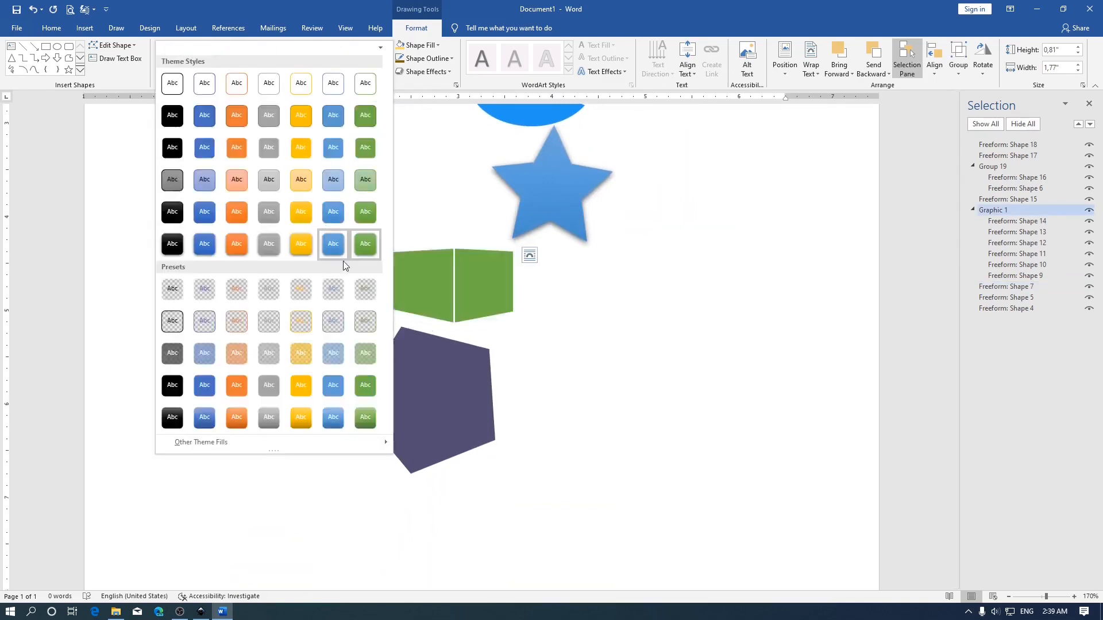
click(426, 71)
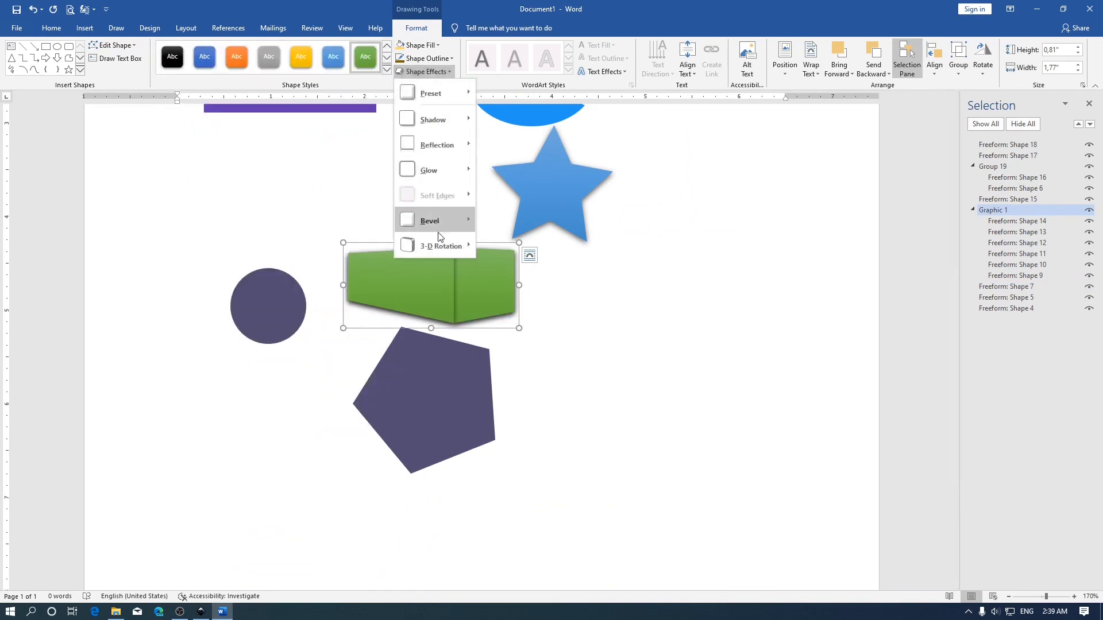
mouse_move(438, 222)
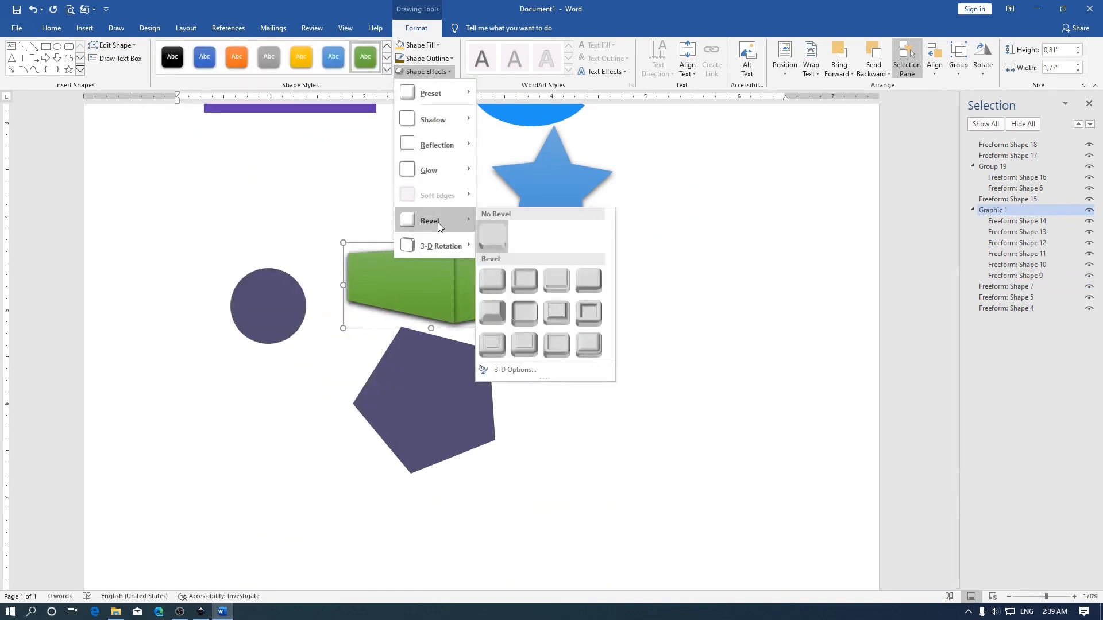
click(563, 298)
- Apply a perspective 3-D rotation and a light-variation gradient fill to the pentagon
click(425, 402)
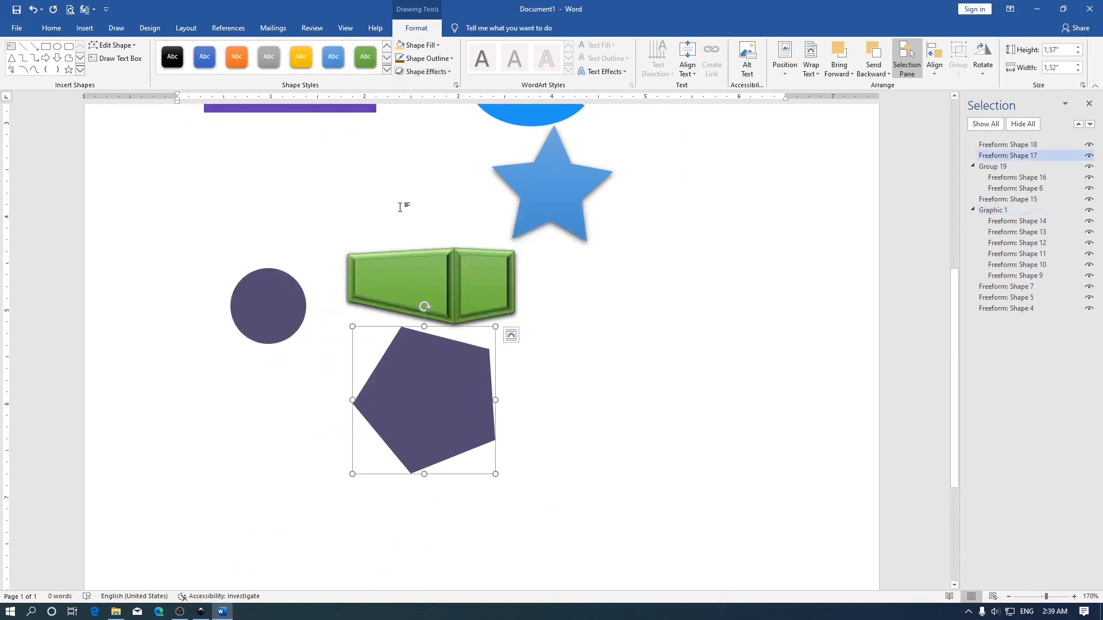
click(423, 75)
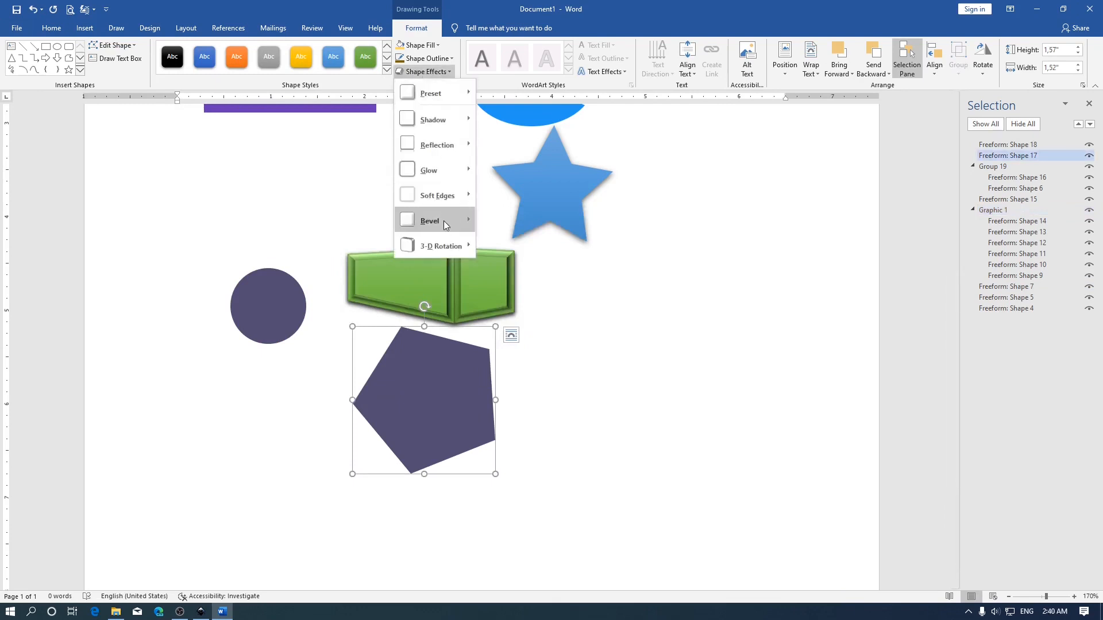
mouse_move(444, 220)
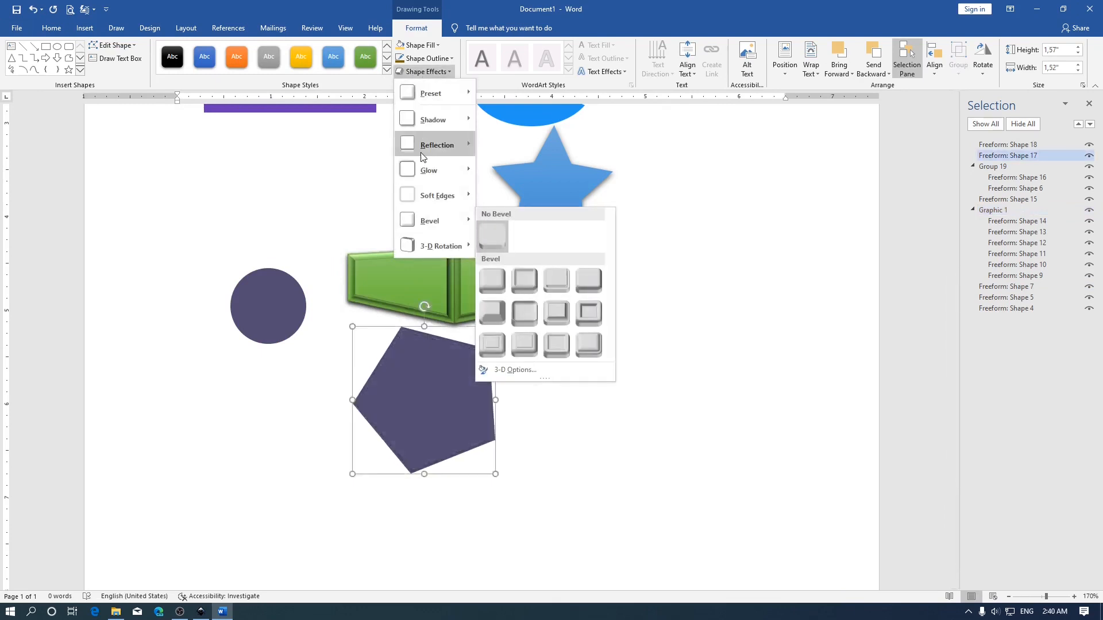
mouse_move(432, 181)
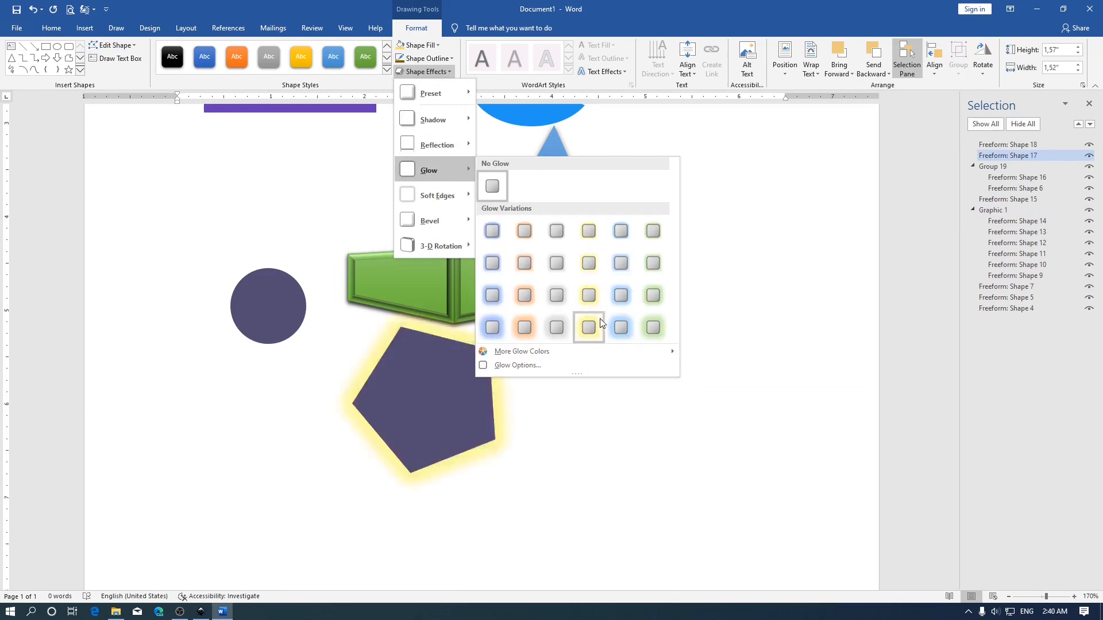
mouse_move(437, 248)
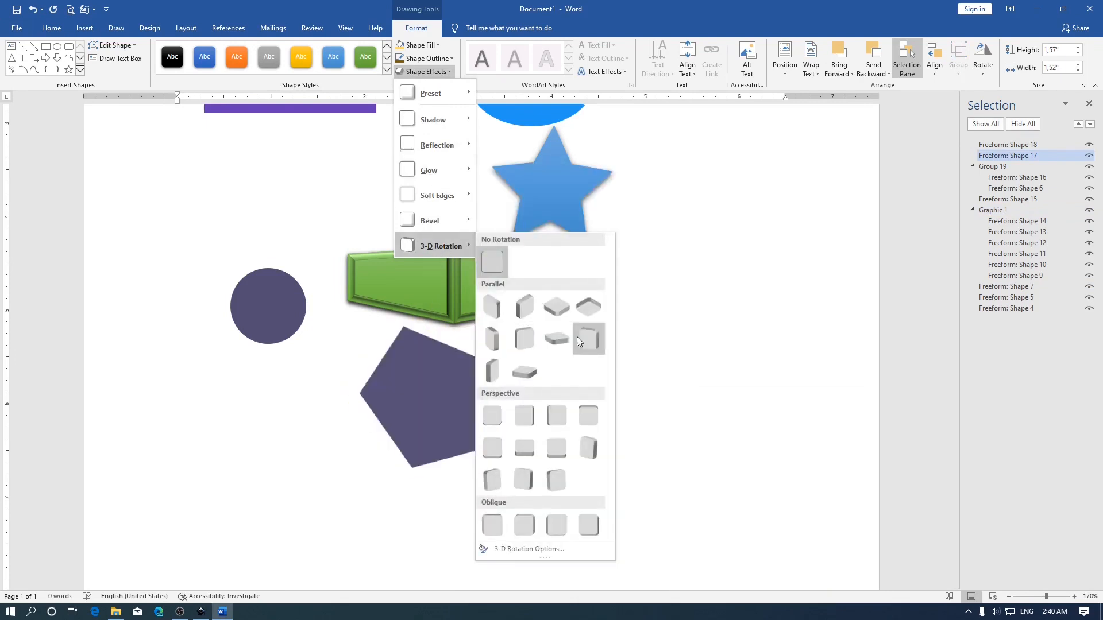
click(563, 454)
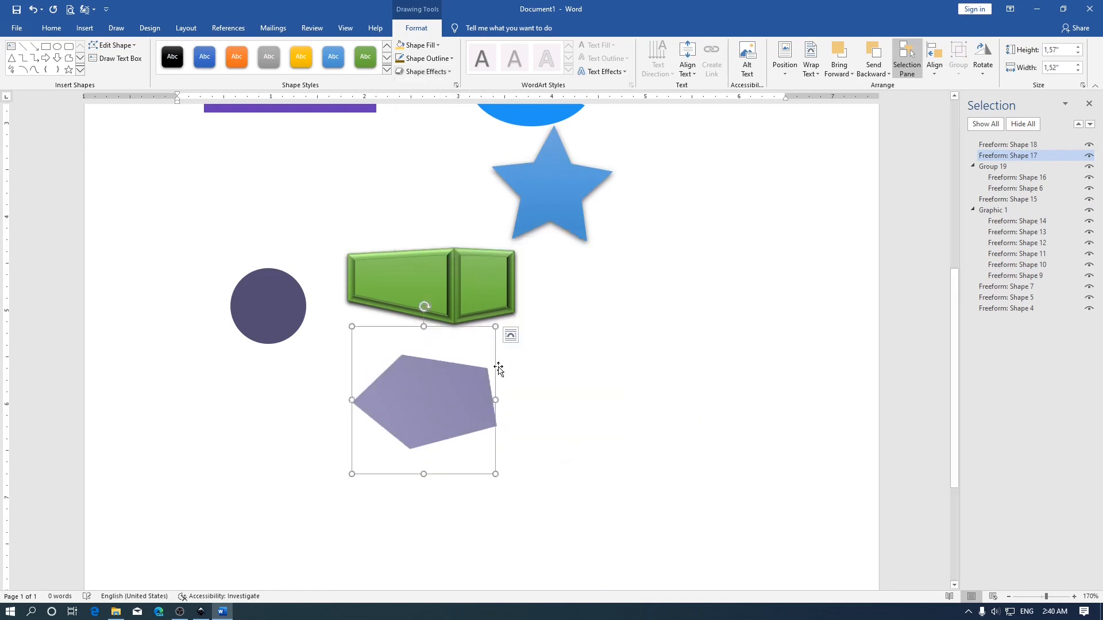
click(418, 46)
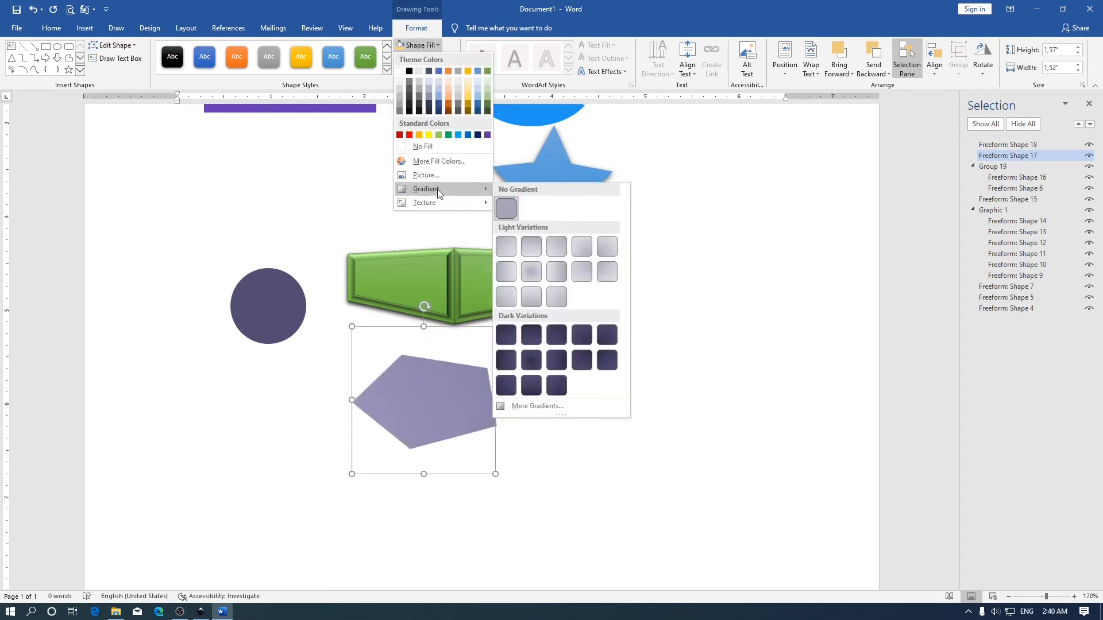
click(559, 278)
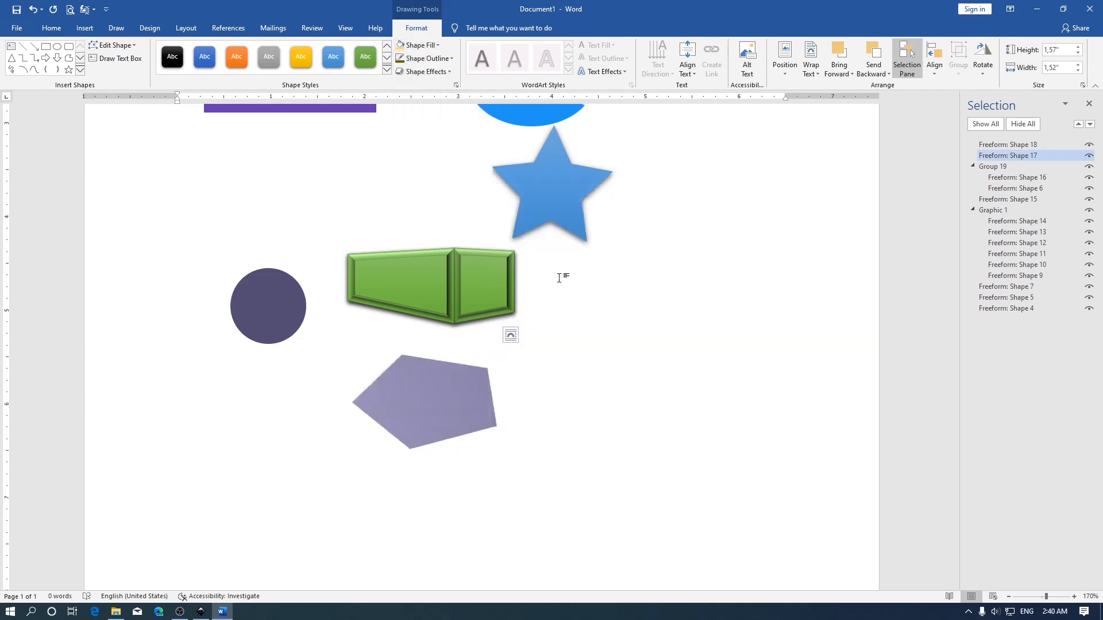
- Edit the star's points, pulling the notch between its top and right tips far outward toward the upper right and moving both tips inward
scroll(247, 303, up, 5)
click(253, 339)
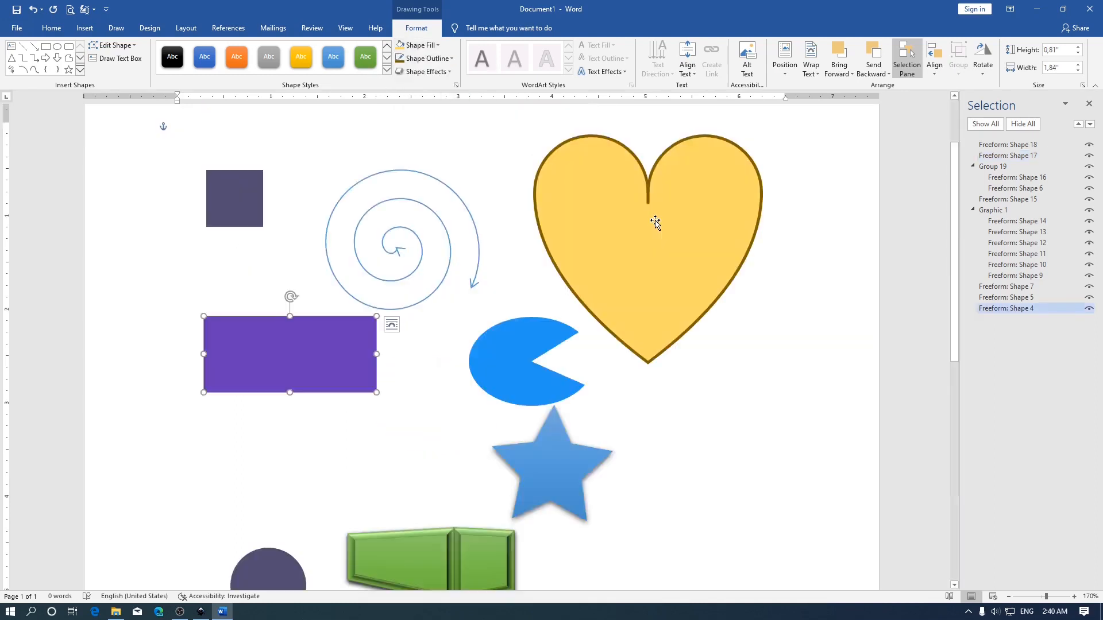
scroll(600, 356, down, 1)
click(555, 416)
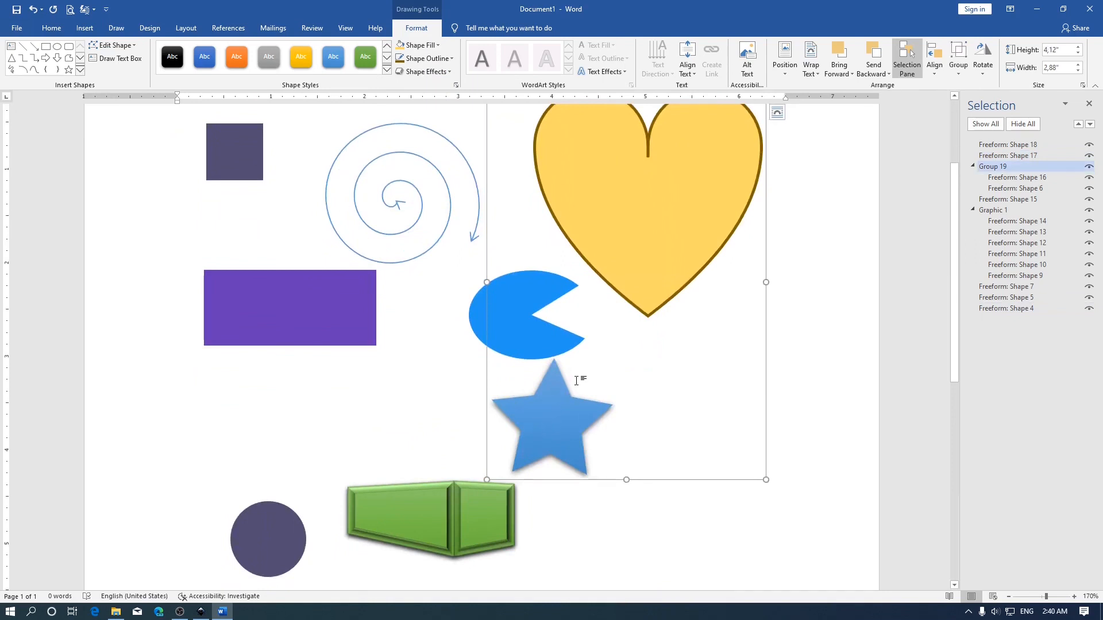
click(557, 405)
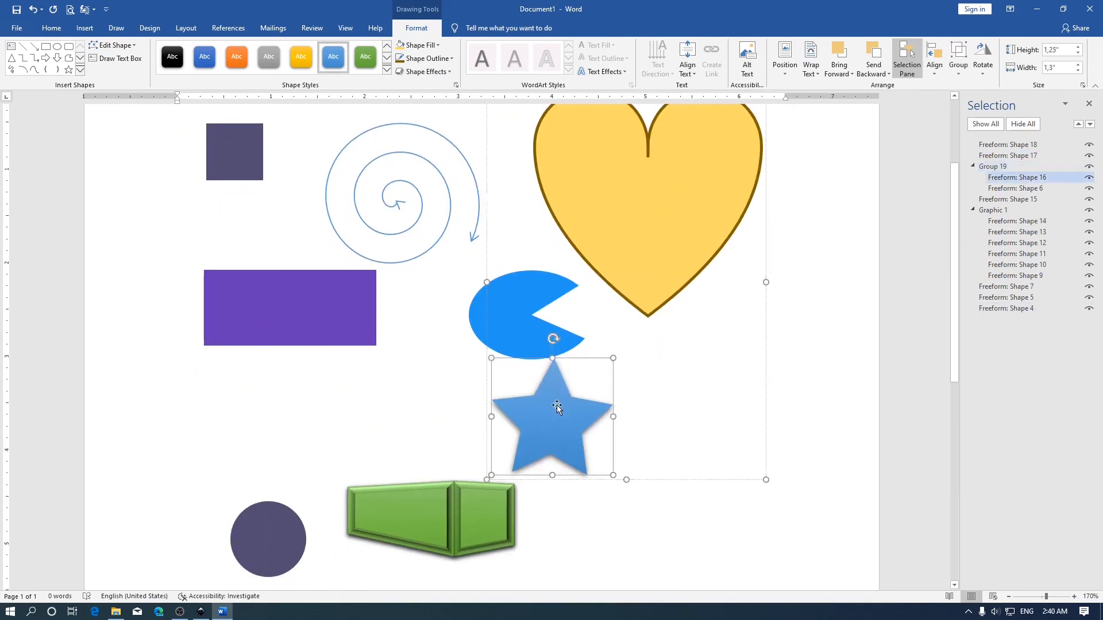
click(121, 46)
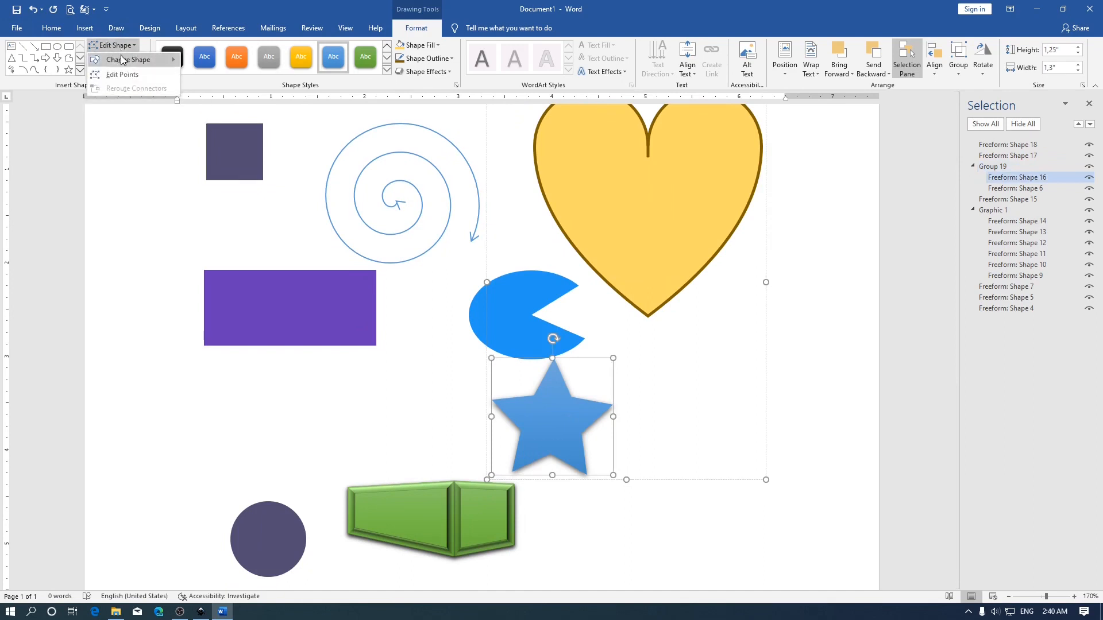
mouse_move(122, 60)
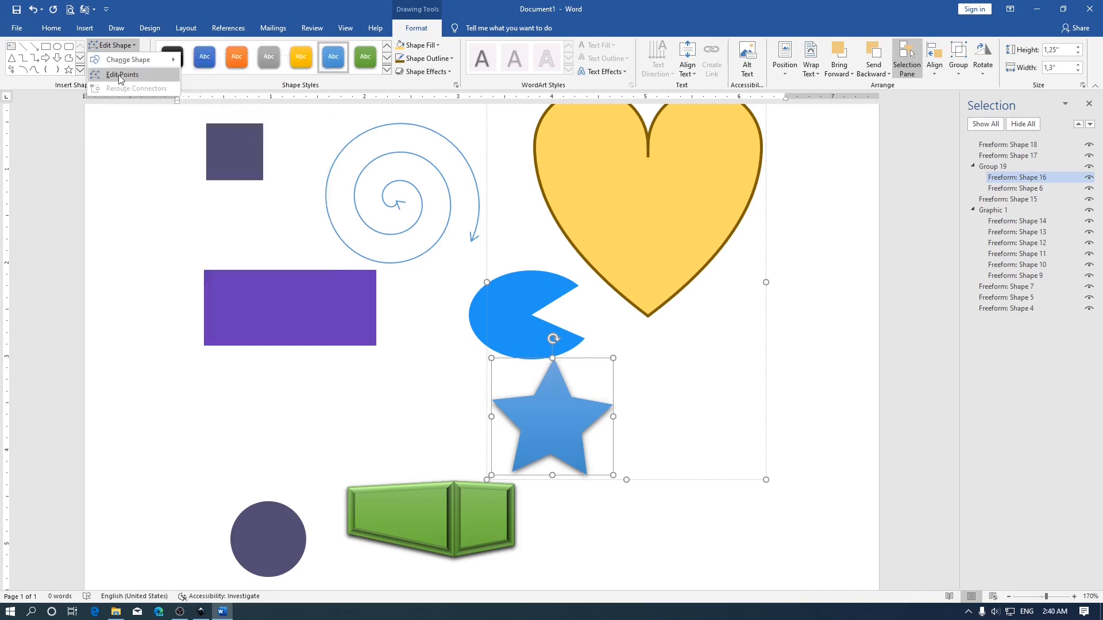
click(121, 74)
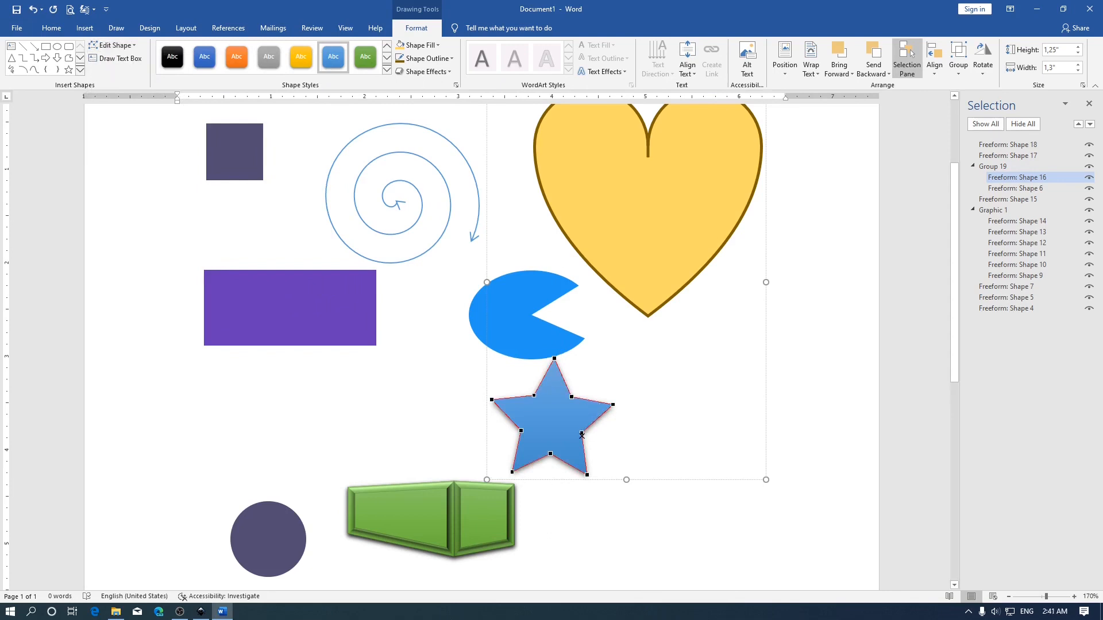
ctrl+scroll(596, 411, up, 3)
scroll(596, 426, up, 3)
scroll(599, 438, down, 5)
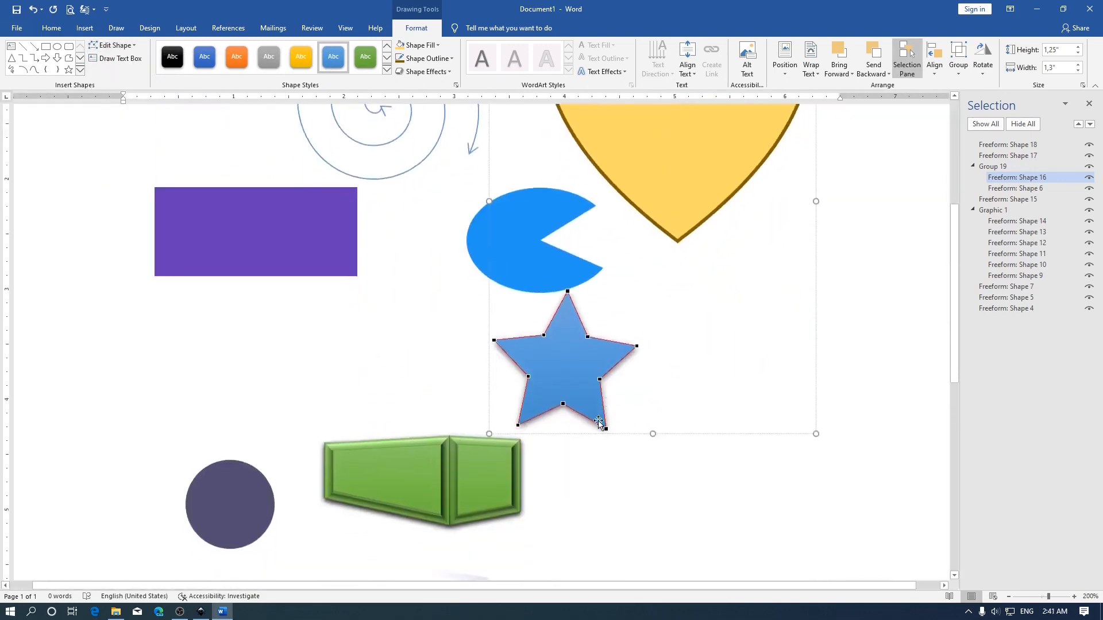
drag(588, 337, 750, 233)
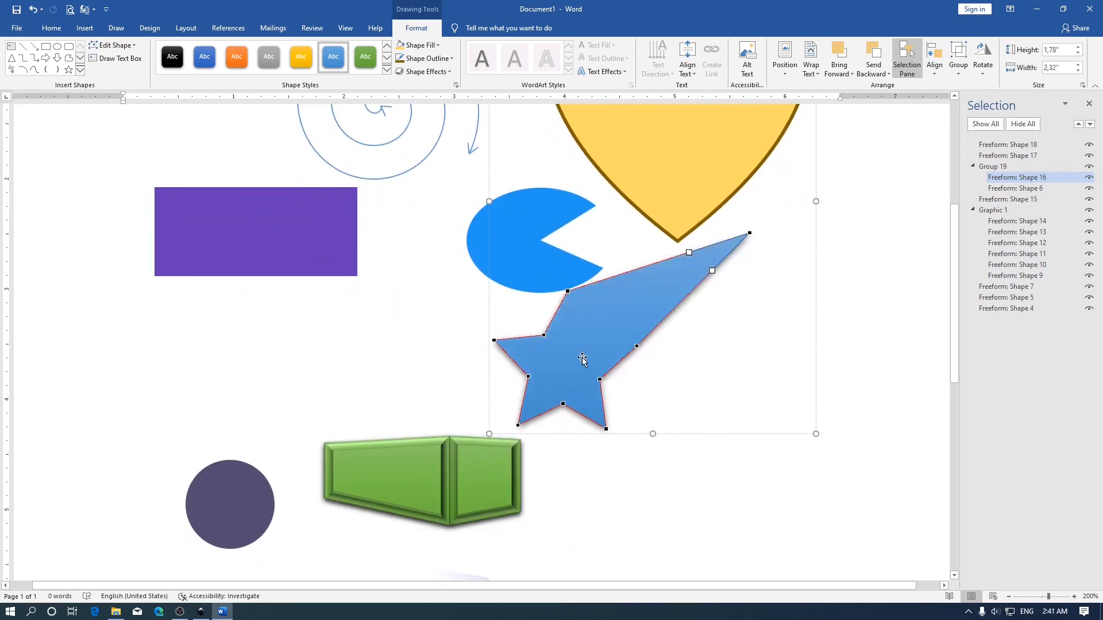
drag(568, 291, 620, 352)
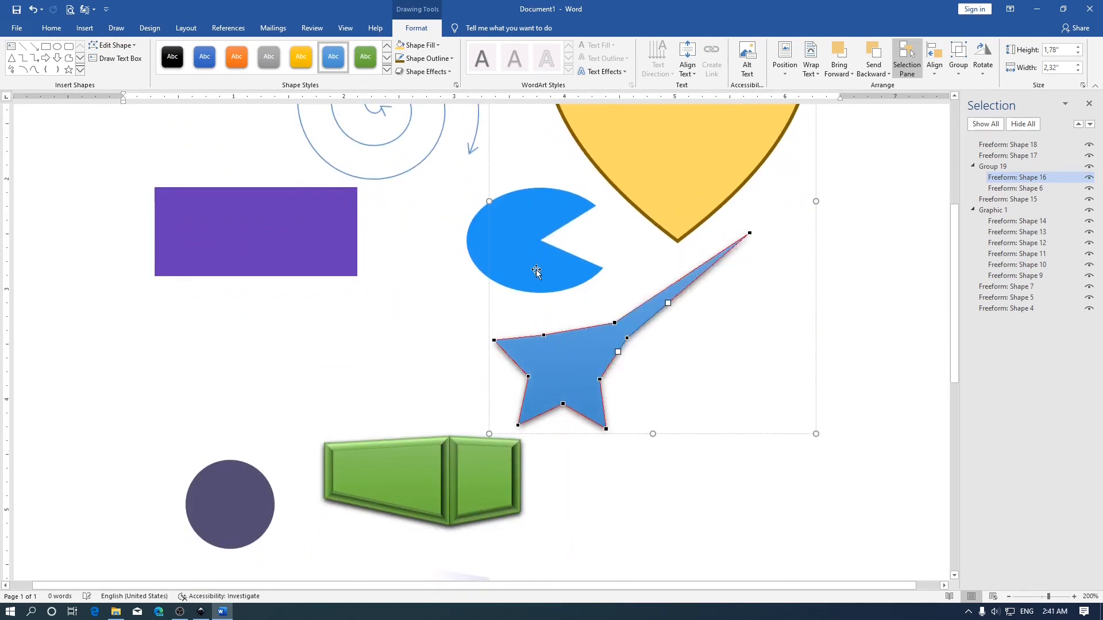
- Select the bright blue ellipse with the wedge cut out of it
click(505, 237)
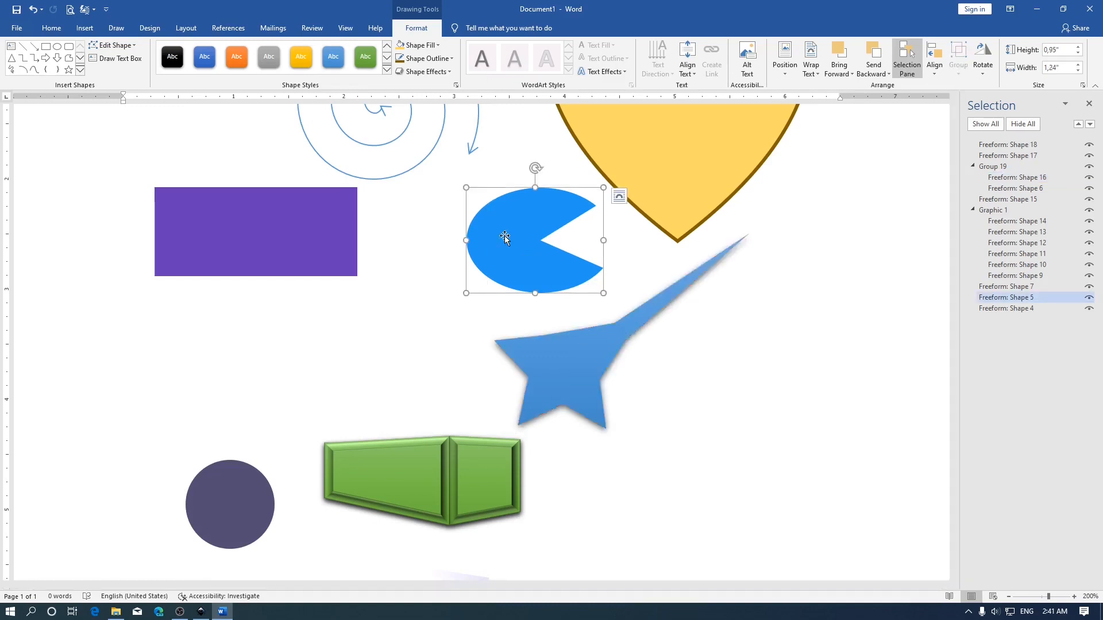